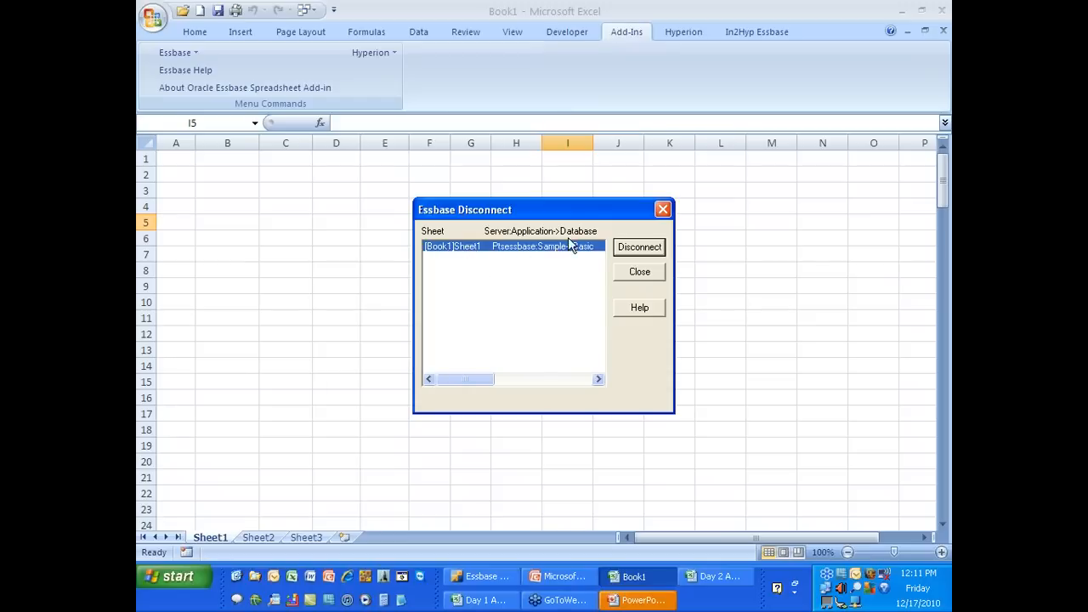
Leave the Essbase Disconnect dialog without disconnecting and retrieve the Sample Basic database into the empty Sheet1
click(639, 272)
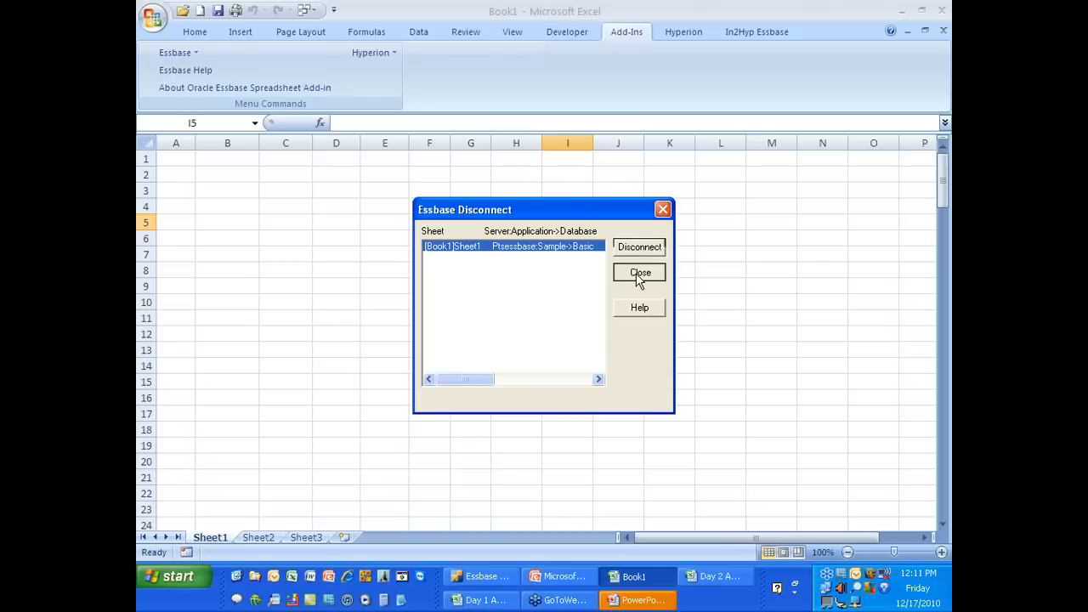
click(333, 238)
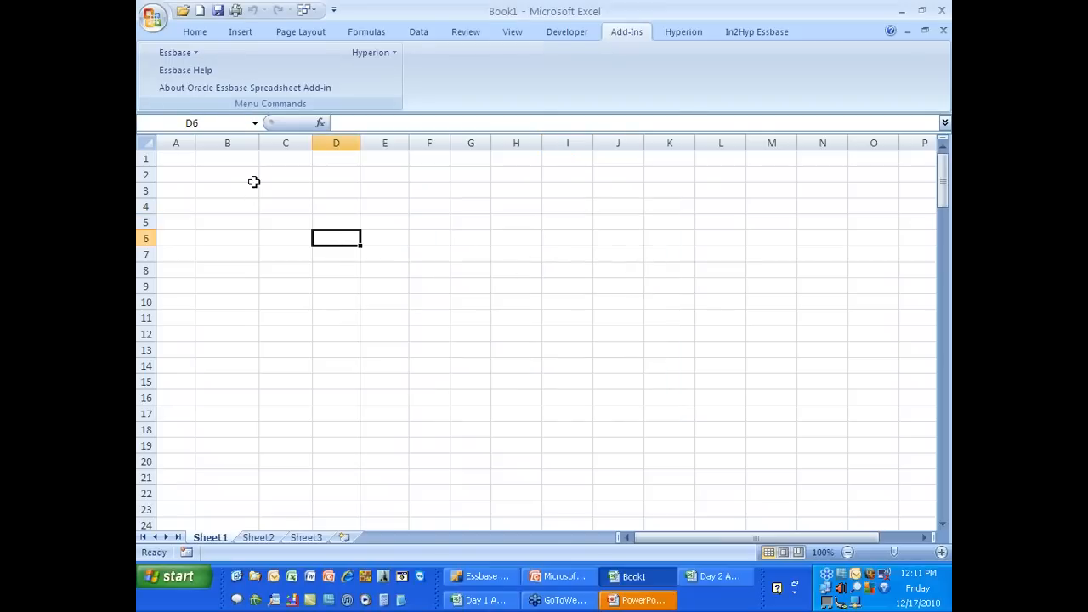
click(175, 52)
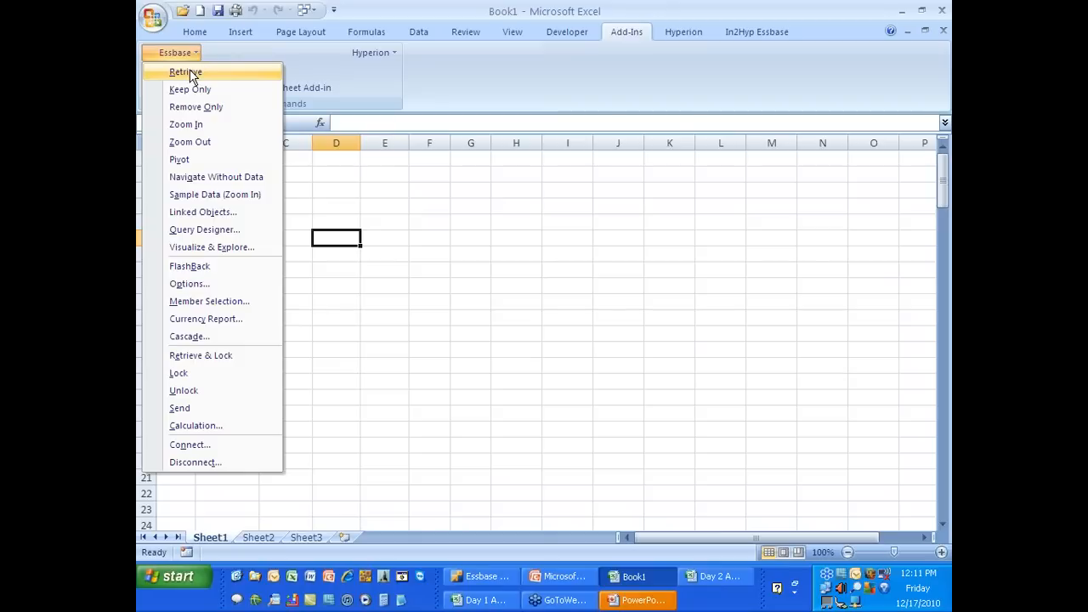
click(187, 73)
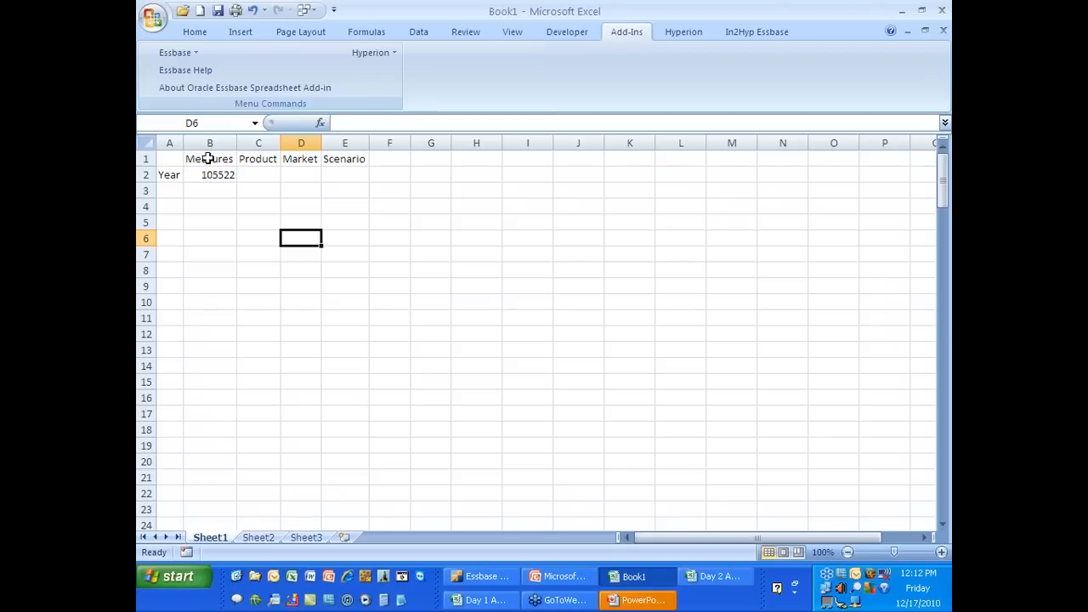
Examine the retrieved Year, Measures, Product, Market and Scenario dimension cells and the data value in B2
click(171, 175)
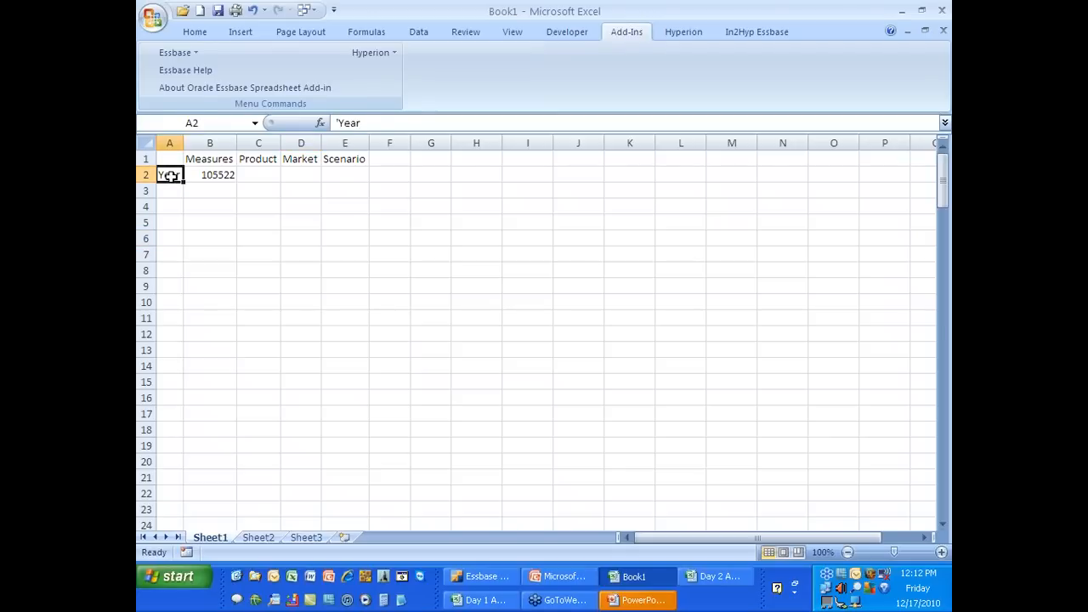
click(229, 158)
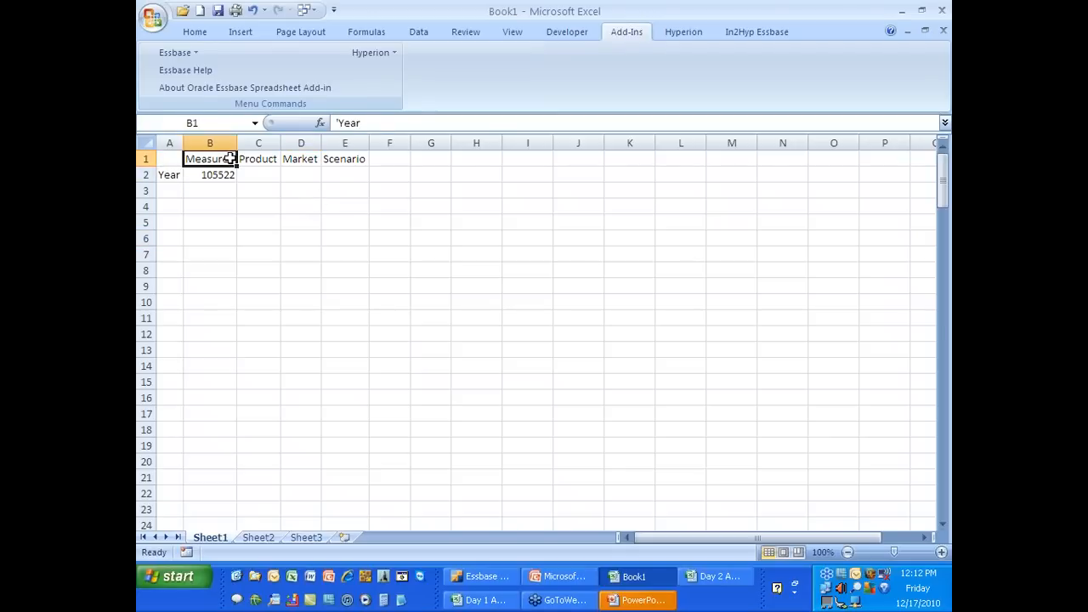
click(273, 160)
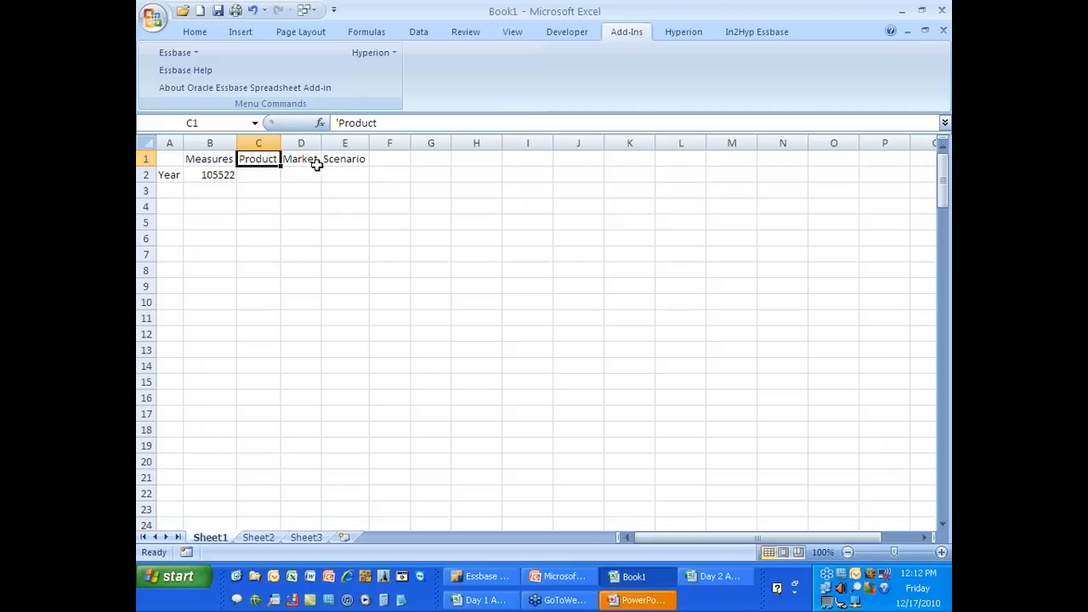
click(314, 163)
click(362, 159)
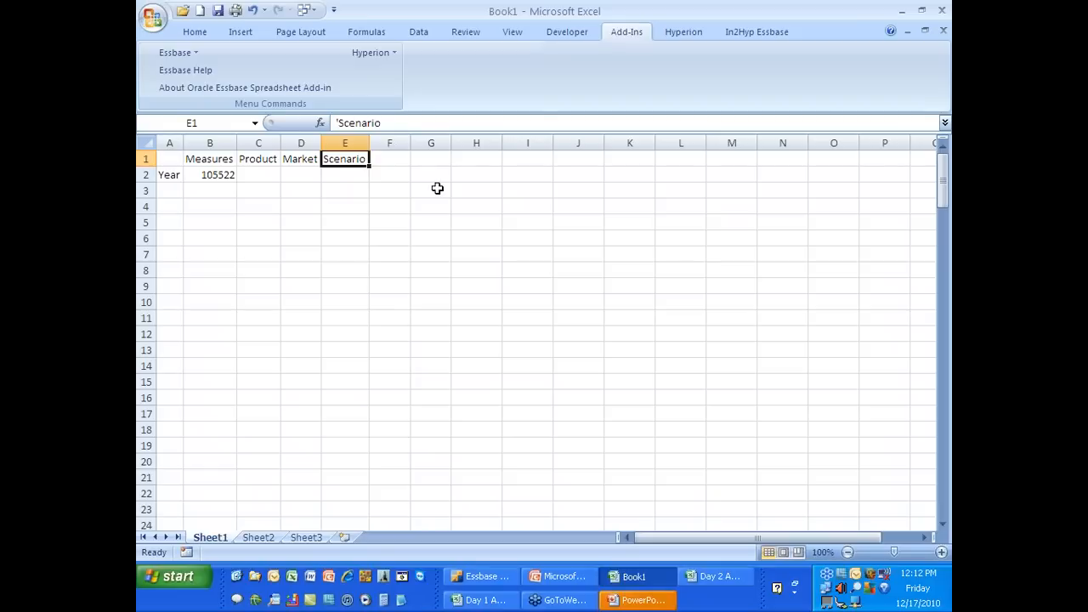
click(227, 174)
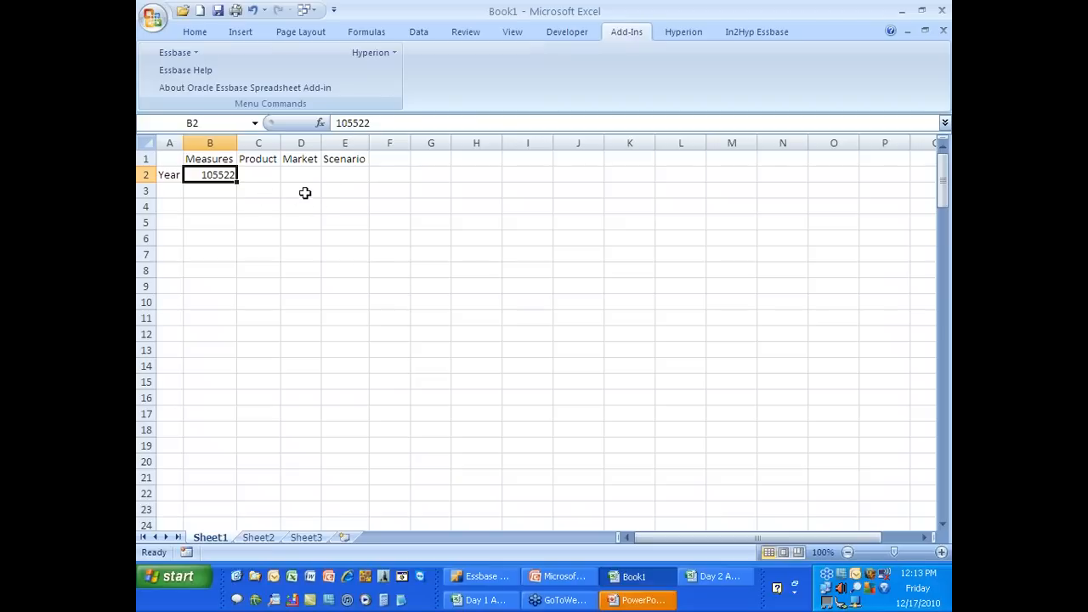
click(174, 175)
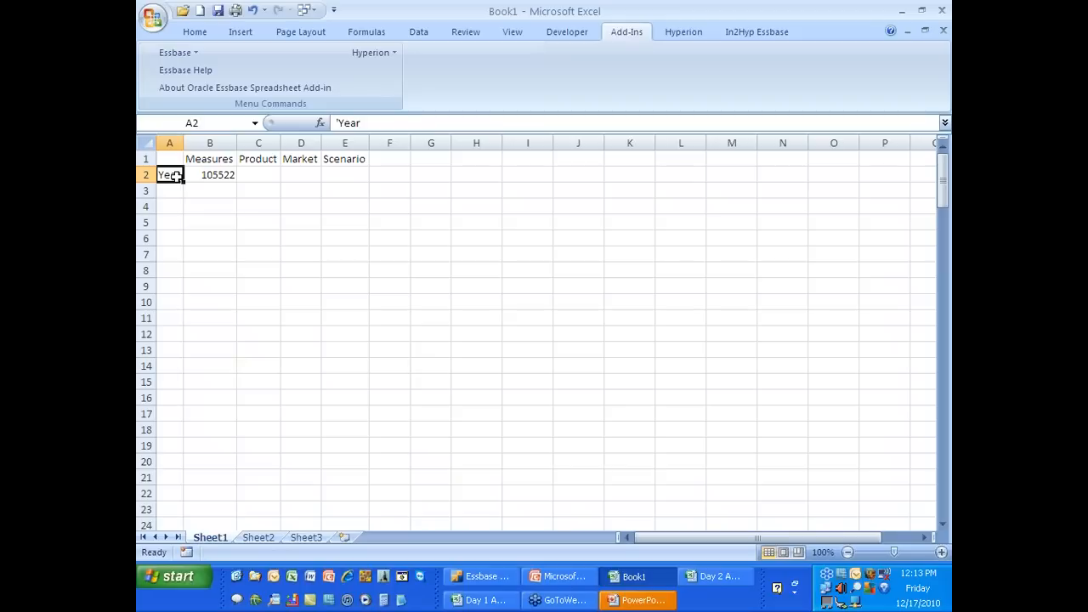
Switch to the PowerPoint slideshow, advance to the "Know Your Database Part Two" slide, and return to the Excel workbook
key(alt+Tab)
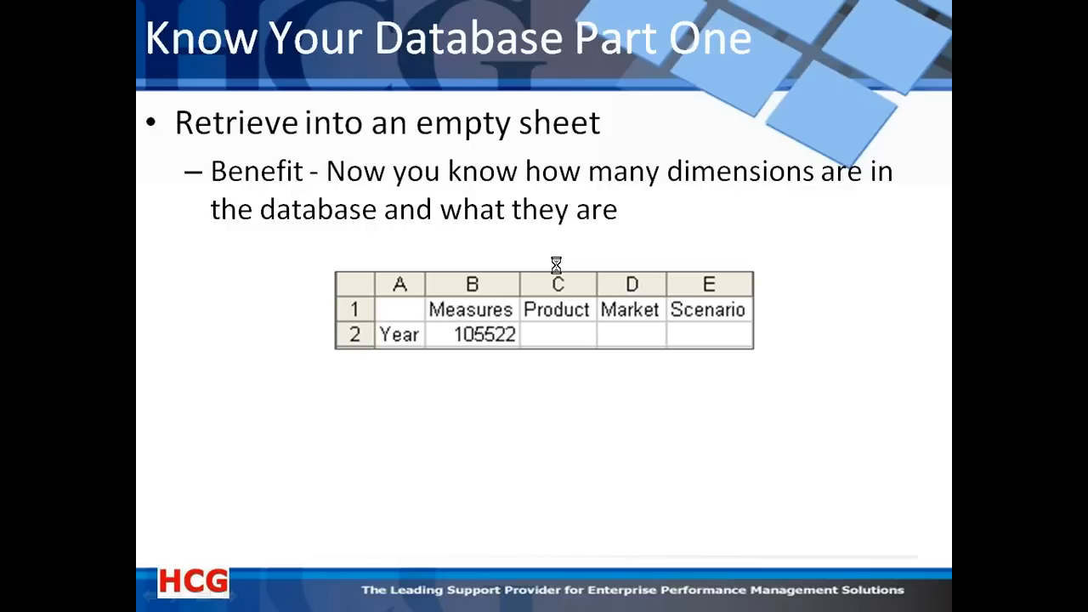
click(555, 265)
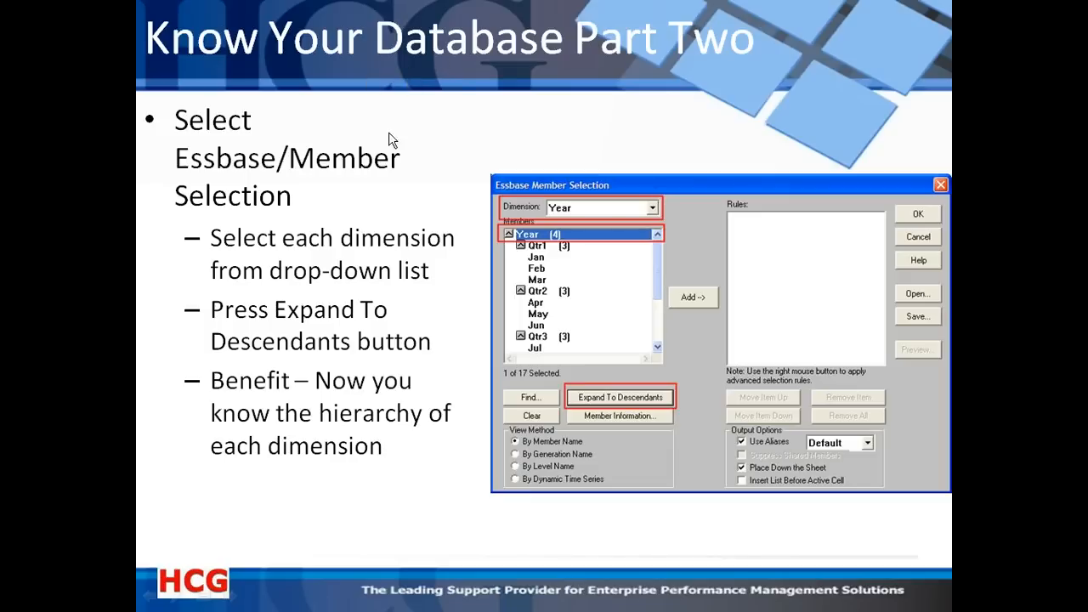
key(alt+Tab)
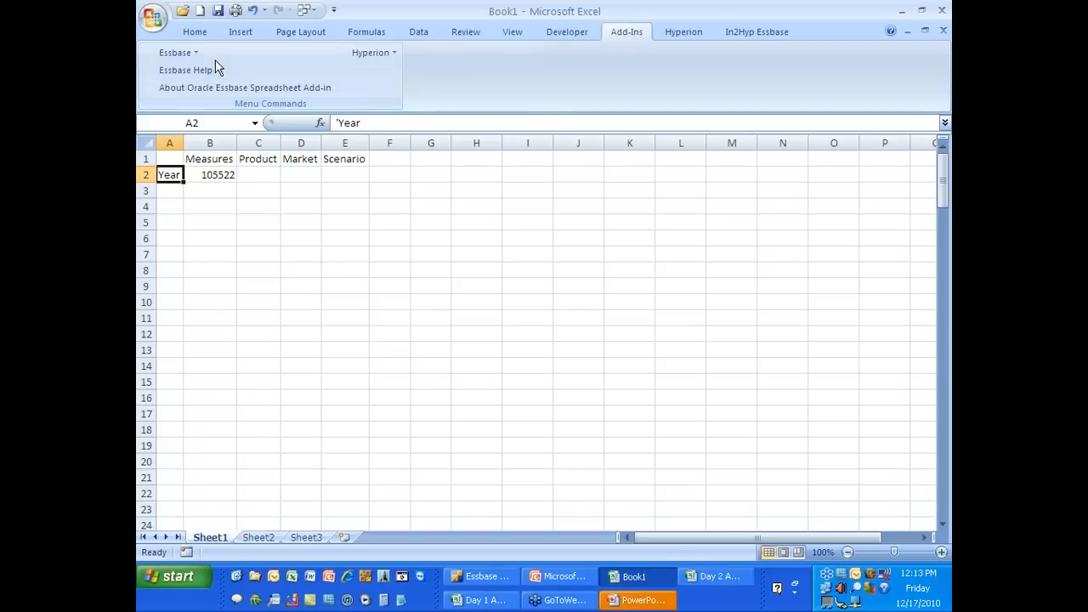
Open Essbase Member Selection for the Year dimension, expand Year to its descendants and review the quarters and months
click(187, 53)
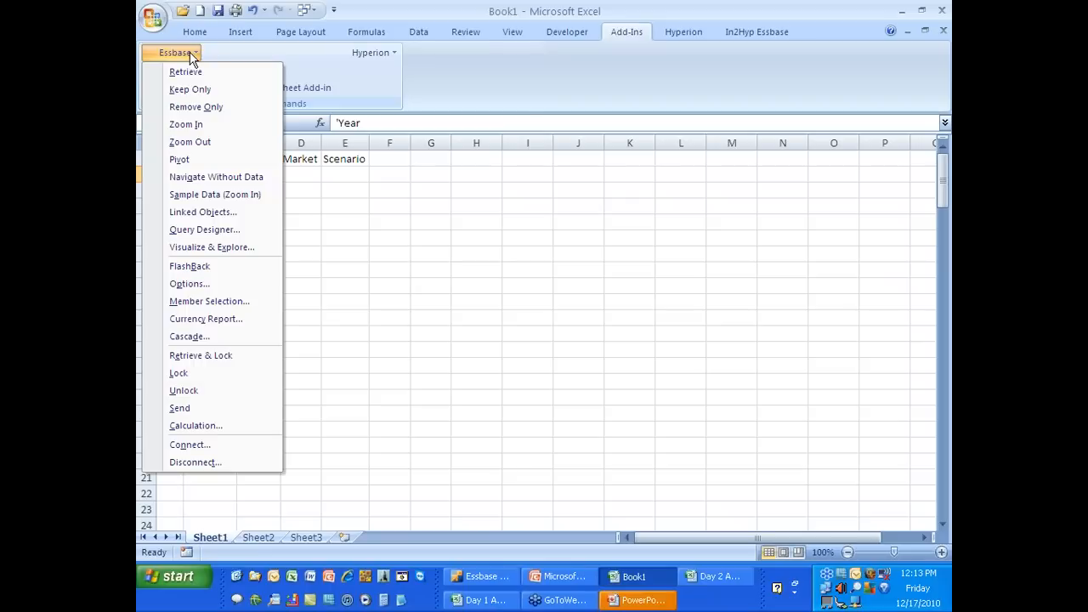
click(238, 301)
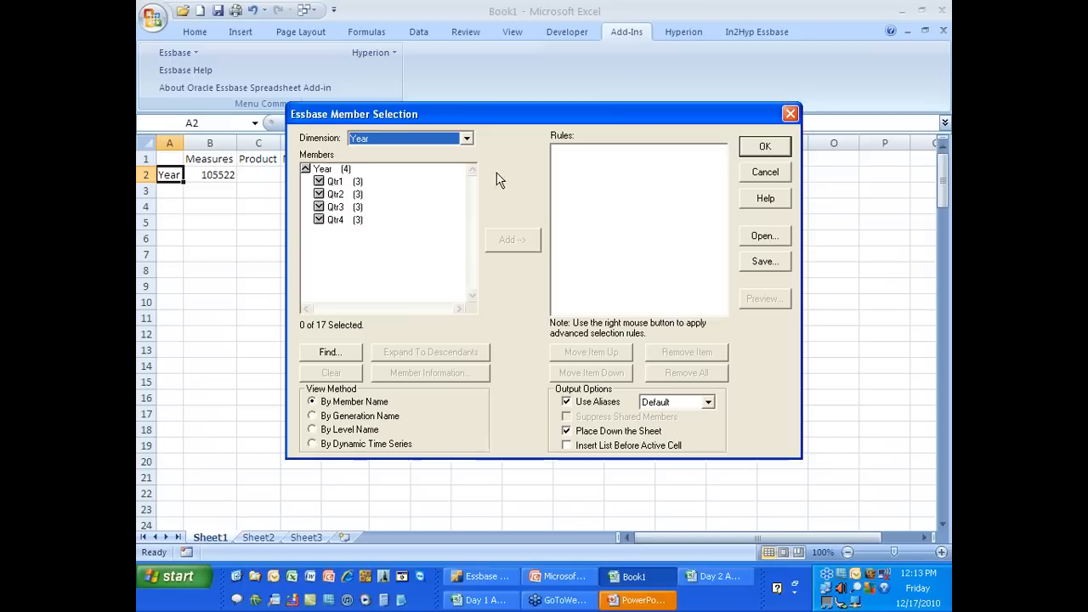
click(467, 139)
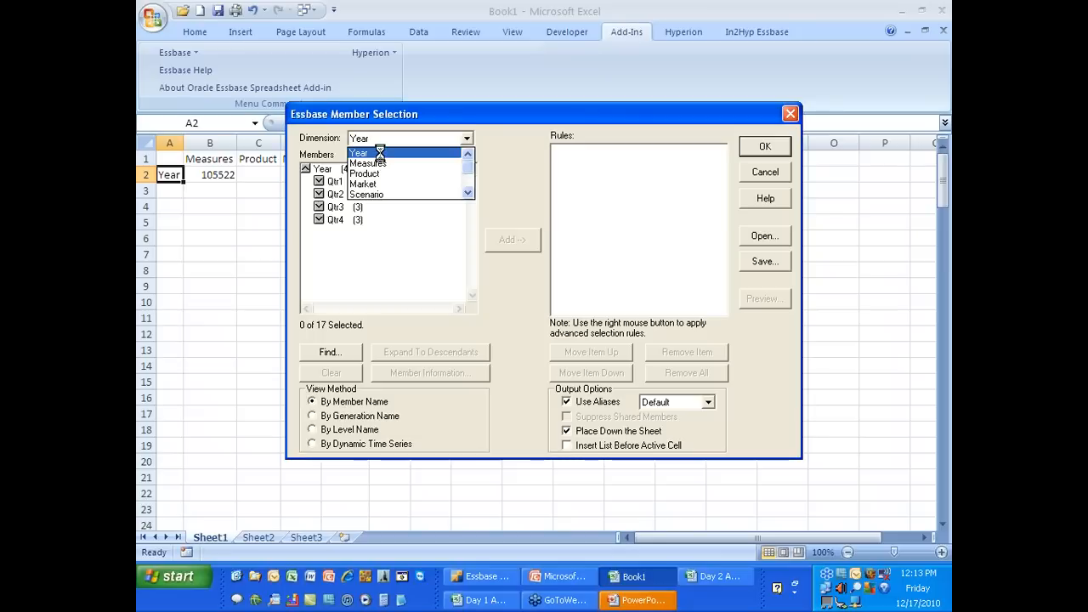
click(378, 153)
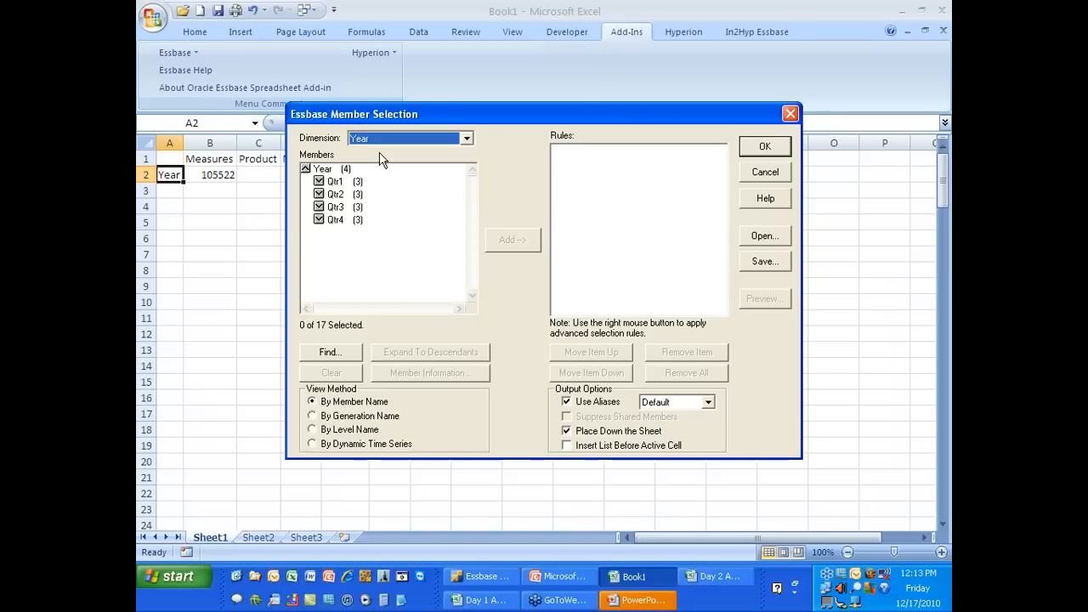
click(339, 170)
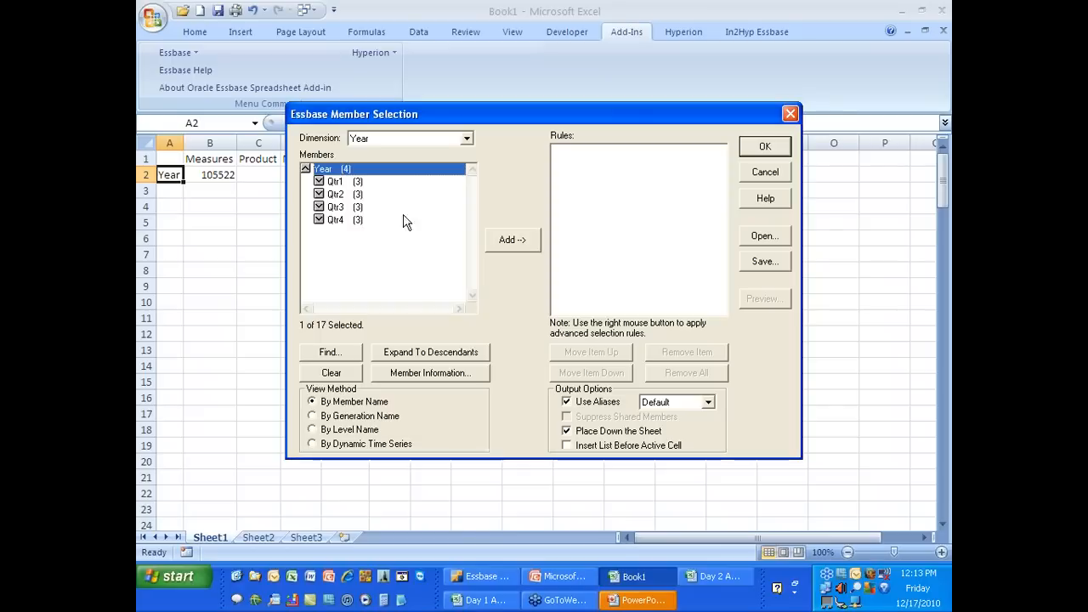
click(437, 357)
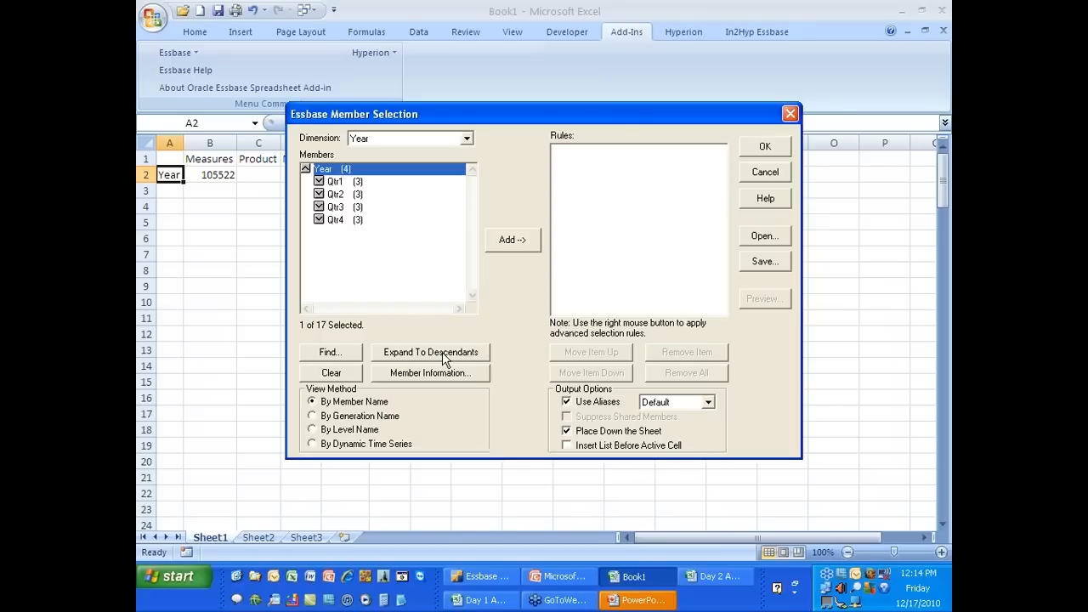
click(442, 352)
drag(473, 236, 473, 206)
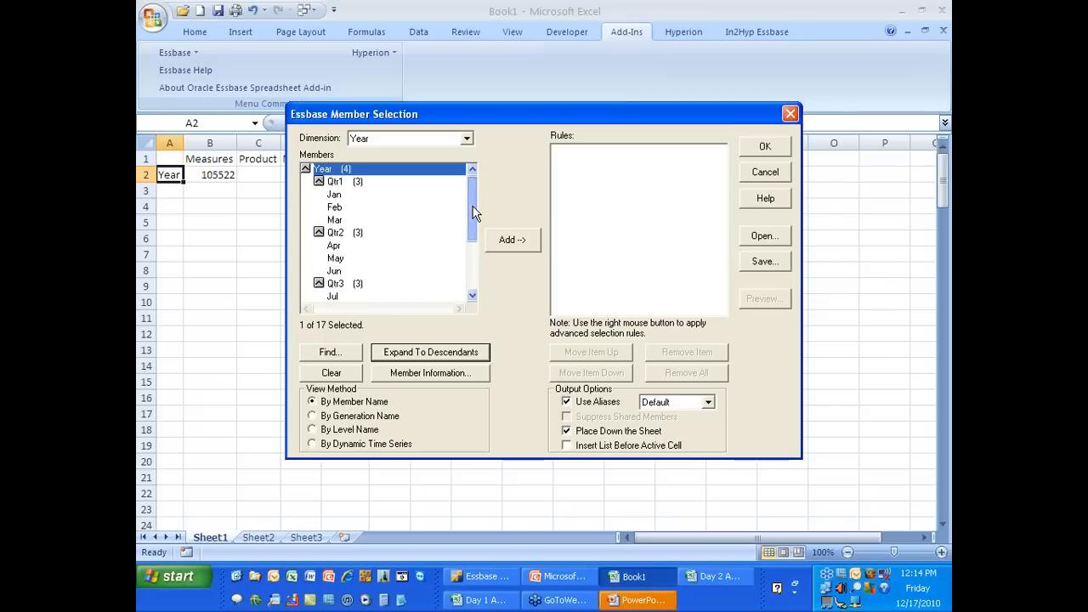
drag(473, 212, 469, 158)
Switch the member list to the Measures dimension, expand Measures to its descendants and look through the hierarchy
click(471, 142)
click(440, 162)
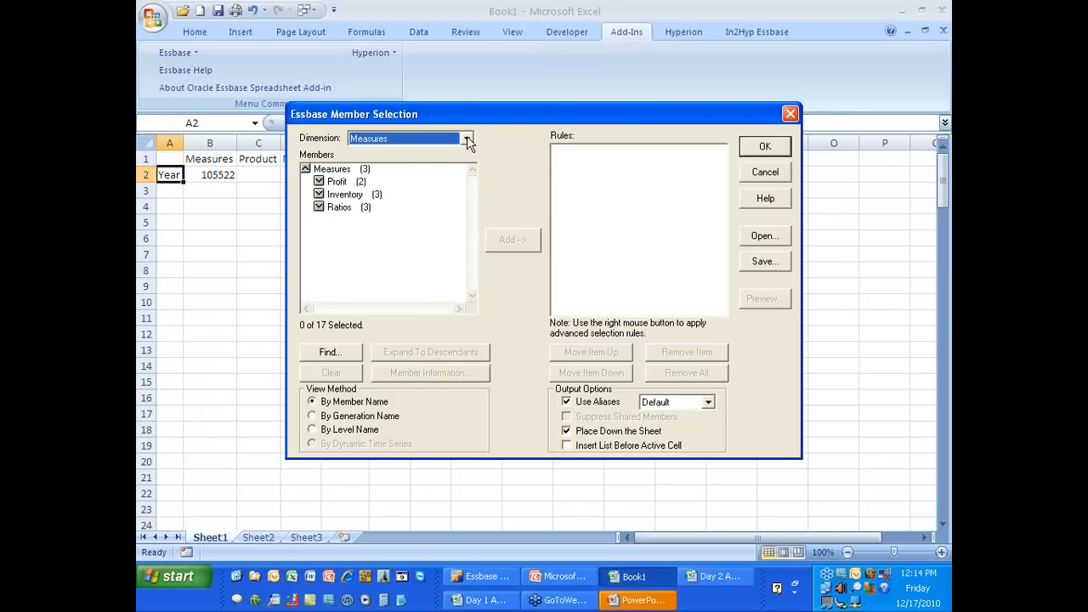
click(467, 139)
click(428, 153)
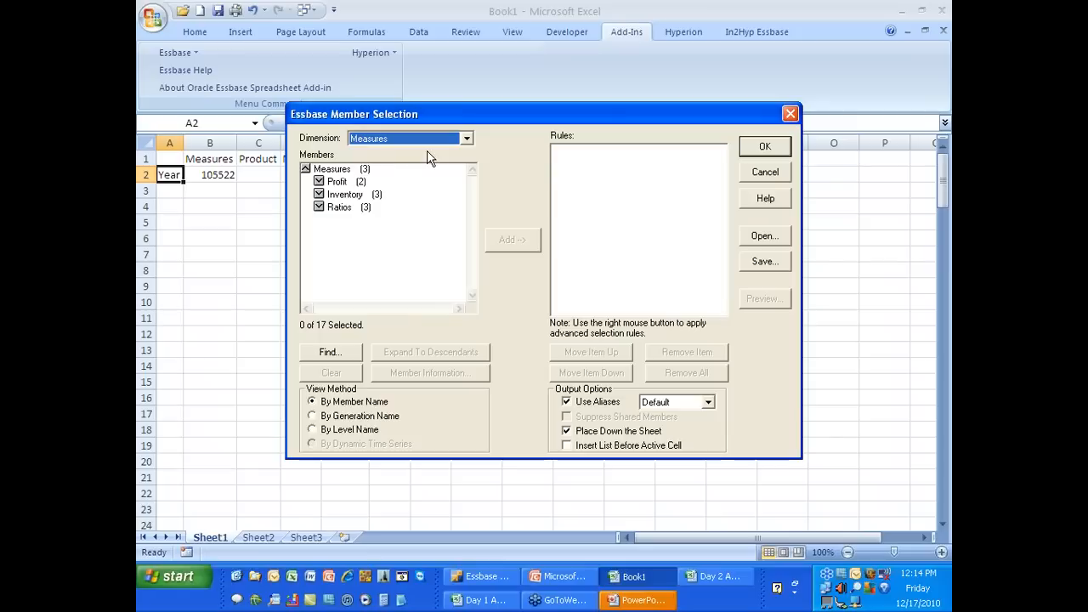
click(338, 170)
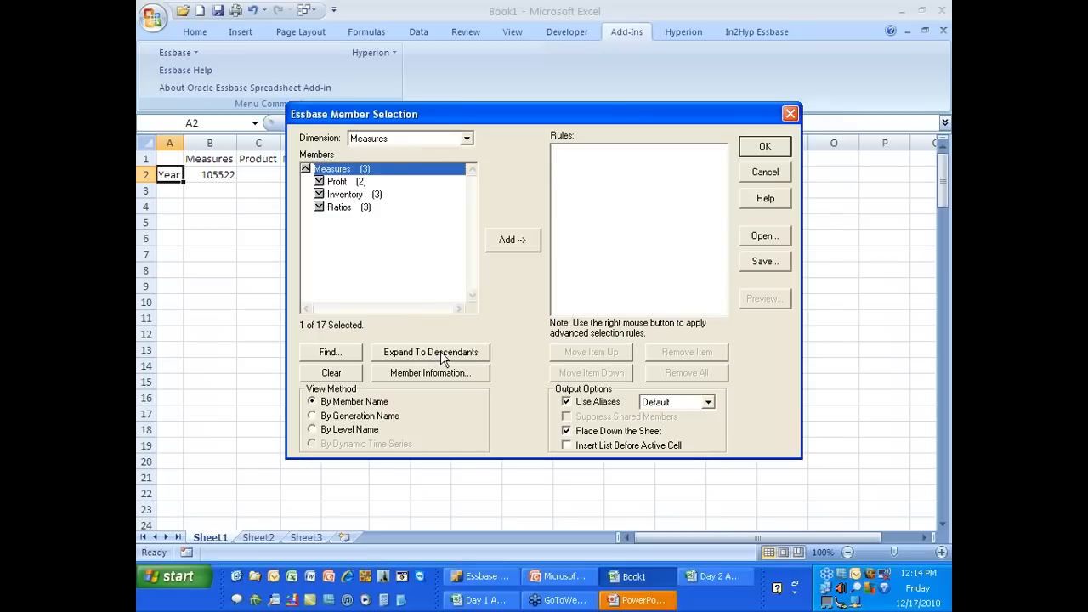
click(440, 353)
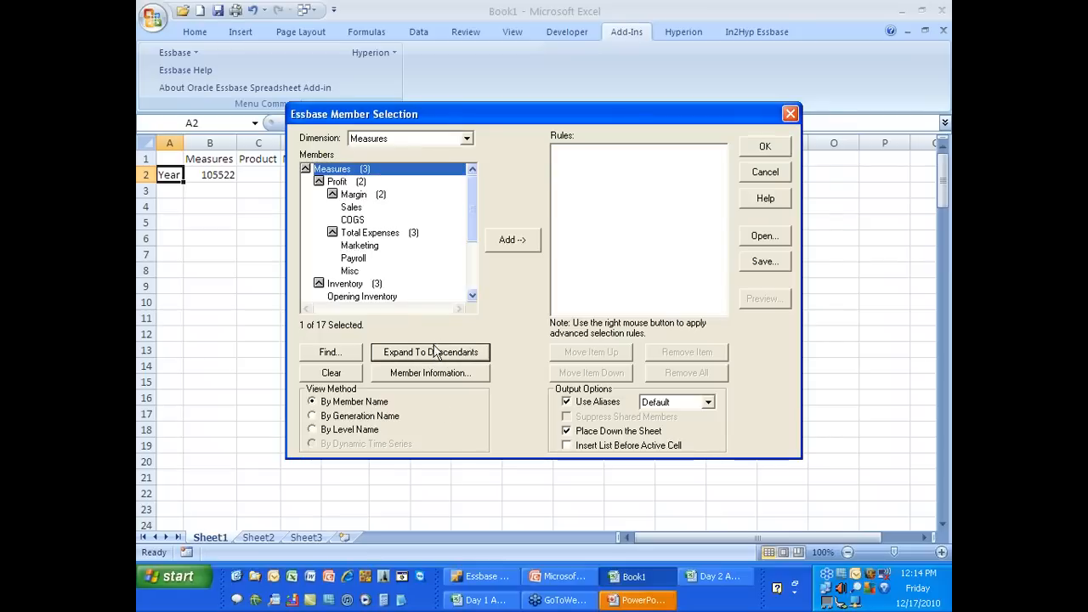
mouse_move(476, 232)
mouse_down()
mouse_move(476, 284)
mouse_move(471, 226)
mouse_up()
mouse_move(470, 209)
mouse_down()
mouse_move(473, 280)
mouse_move(472, 208)
mouse_up()
Show the Market dimension, expand Market to its descendants and look through the regions and states
click(466, 138)
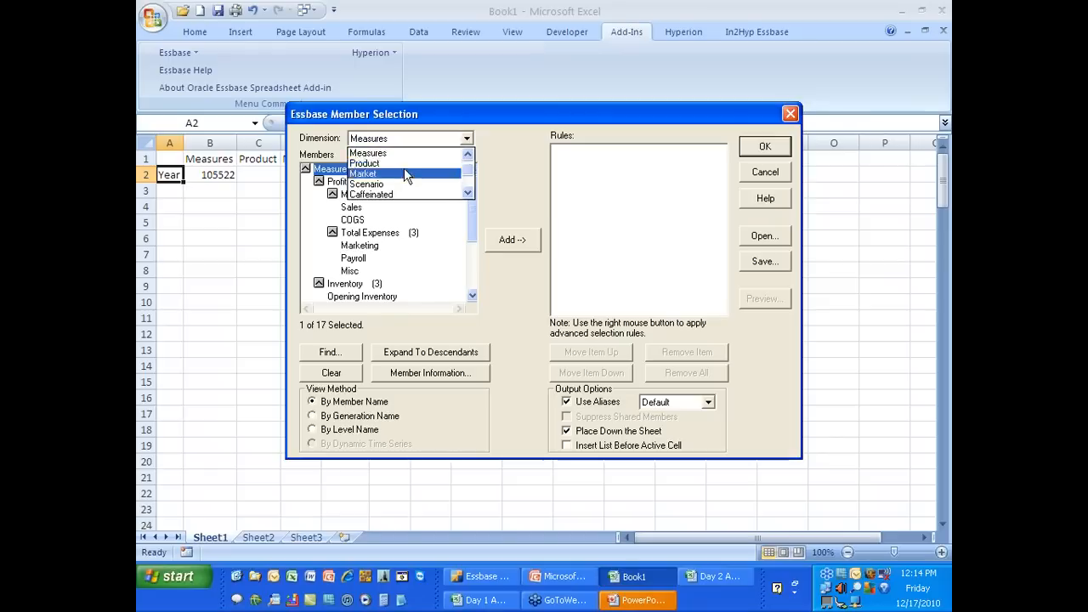
click(404, 173)
click(330, 169)
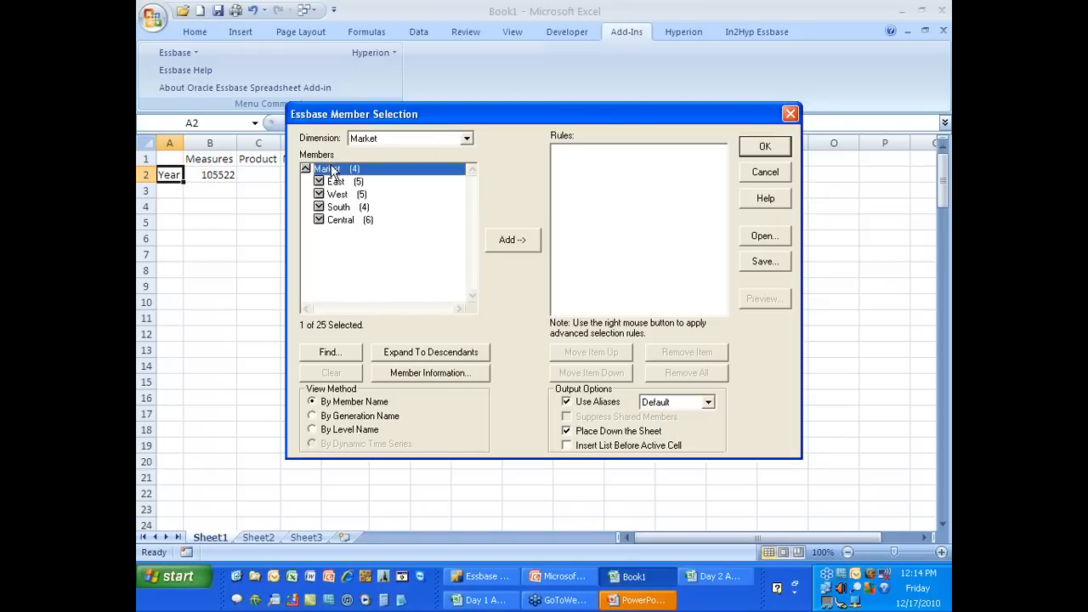
click(419, 352)
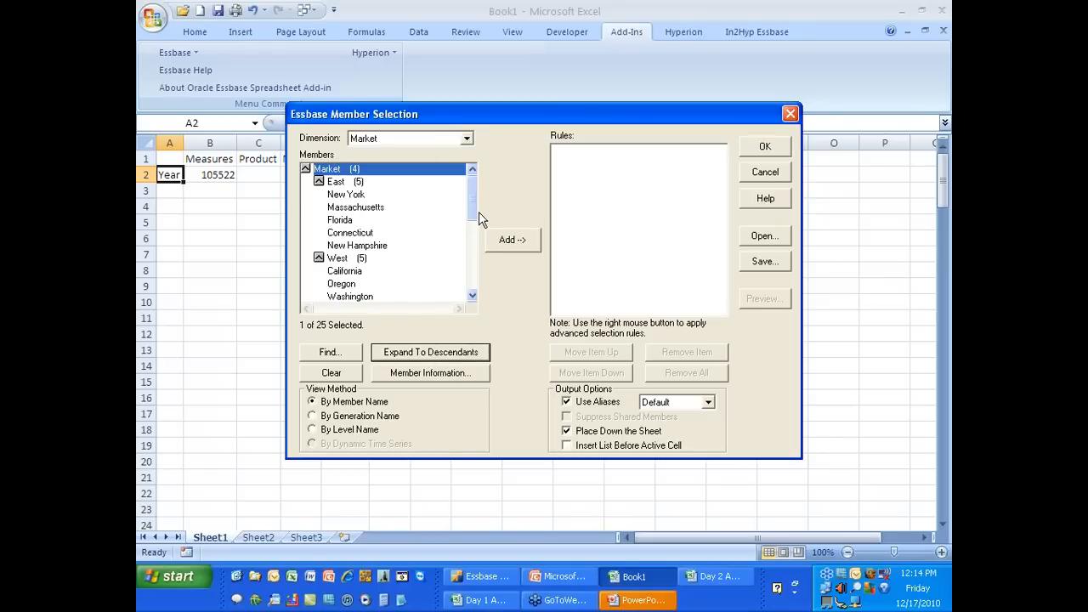
drag(472, 200, 474, 175)
Show the Product dimension, expand Product to its descendants and look through the product hierarchy
click(466, 138)
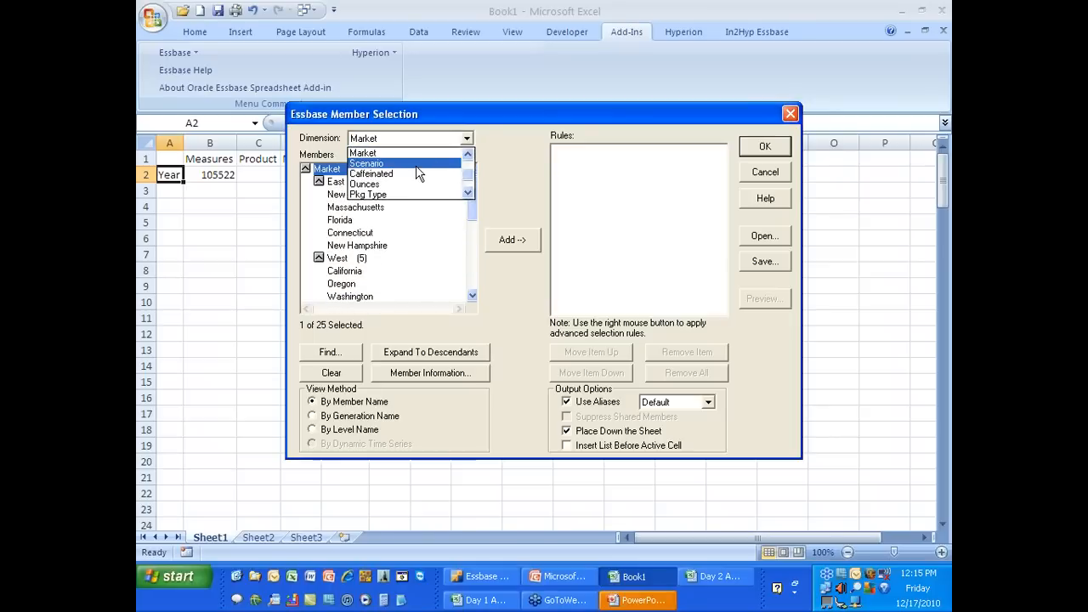
click(469, 154)
click(468, 155)
click(468, 155)
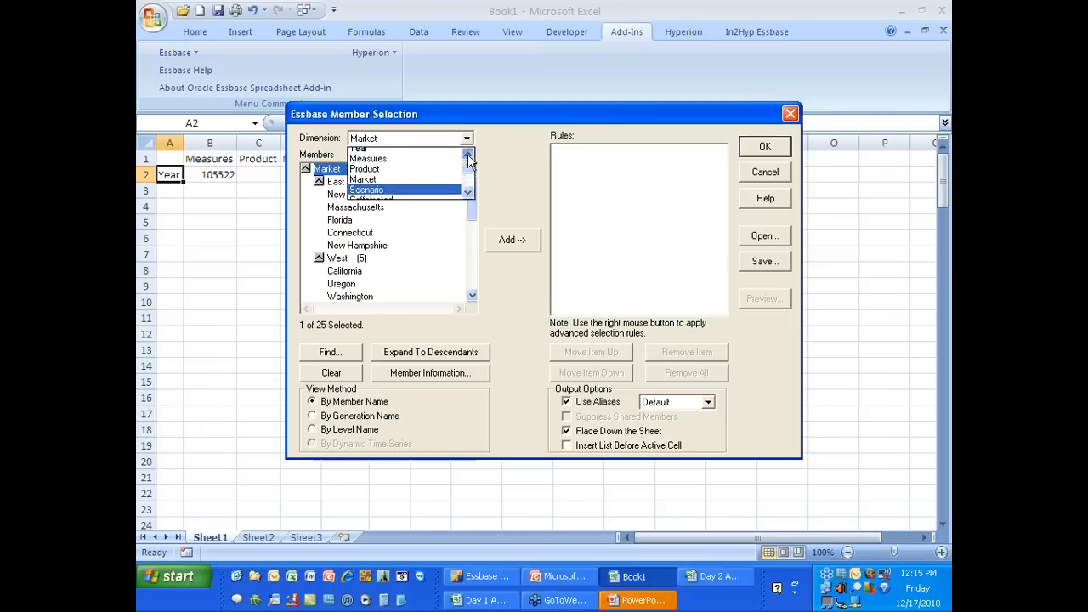
click(395, 174)
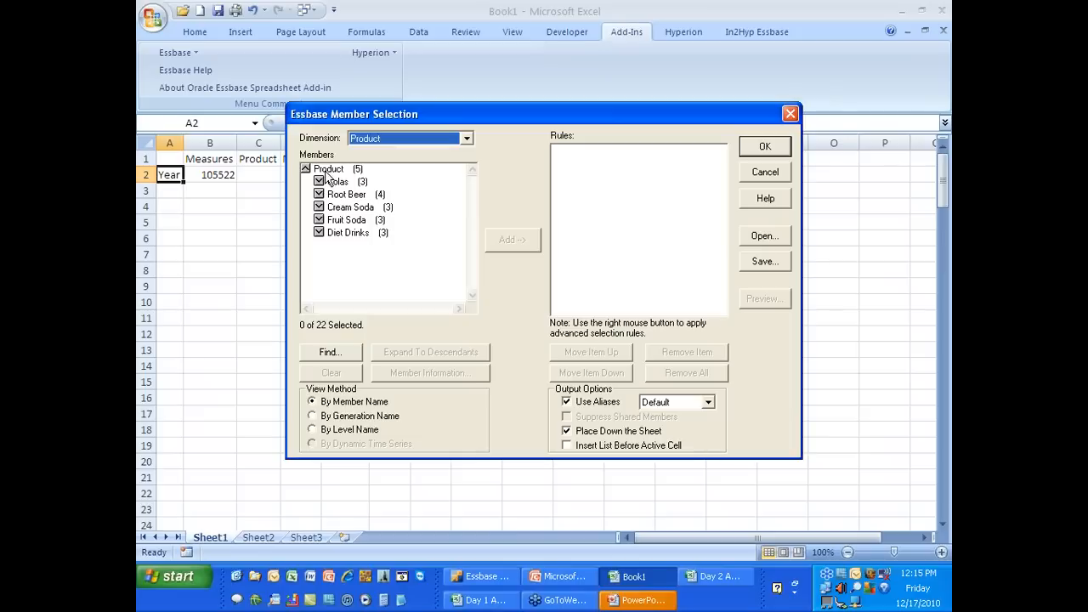
click(328, 169)
click(425, 353)
mouse_move(473, 208)
mouse_down()
mouse_move(469, 286)
mouse_move(476, 202)
mouse_up()
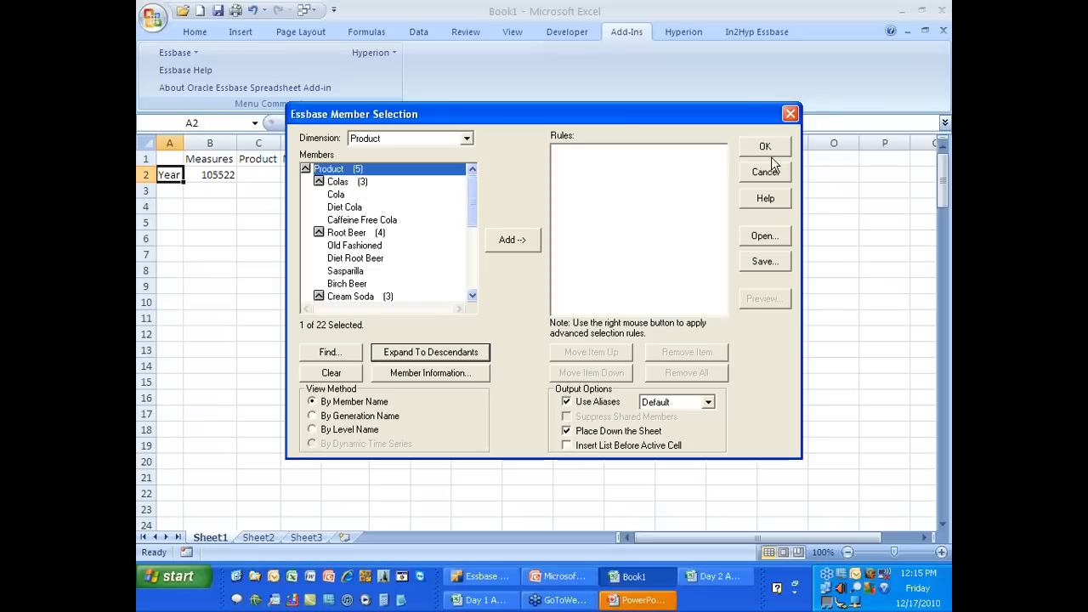
Show the Scenario dimension and expand Scenario to its descendants to review its members
click(466, 138)
click(425, 174)
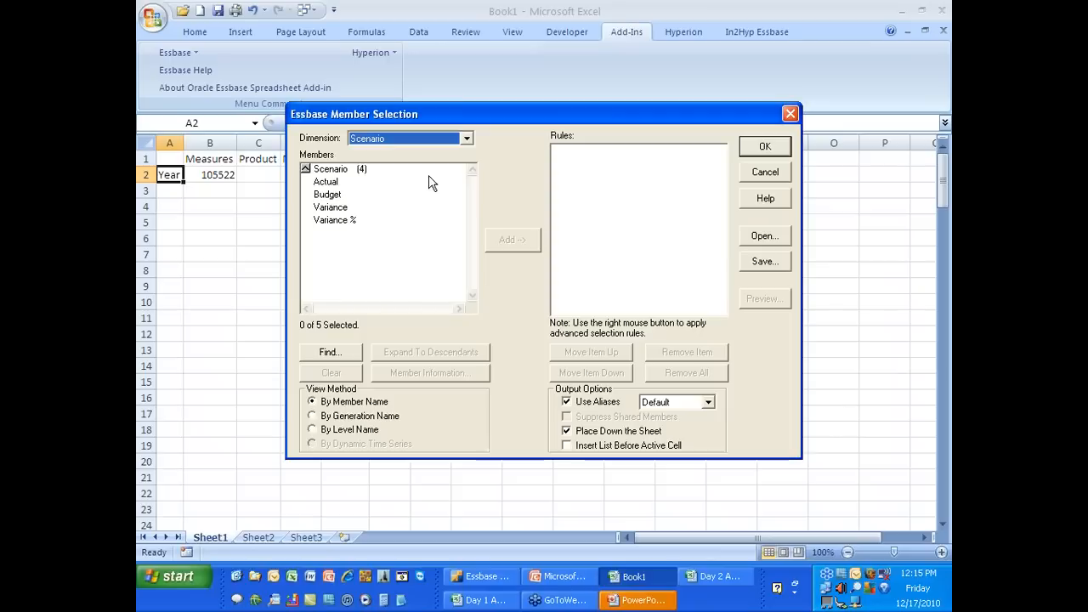
click(347, 169)
click(435, 352)
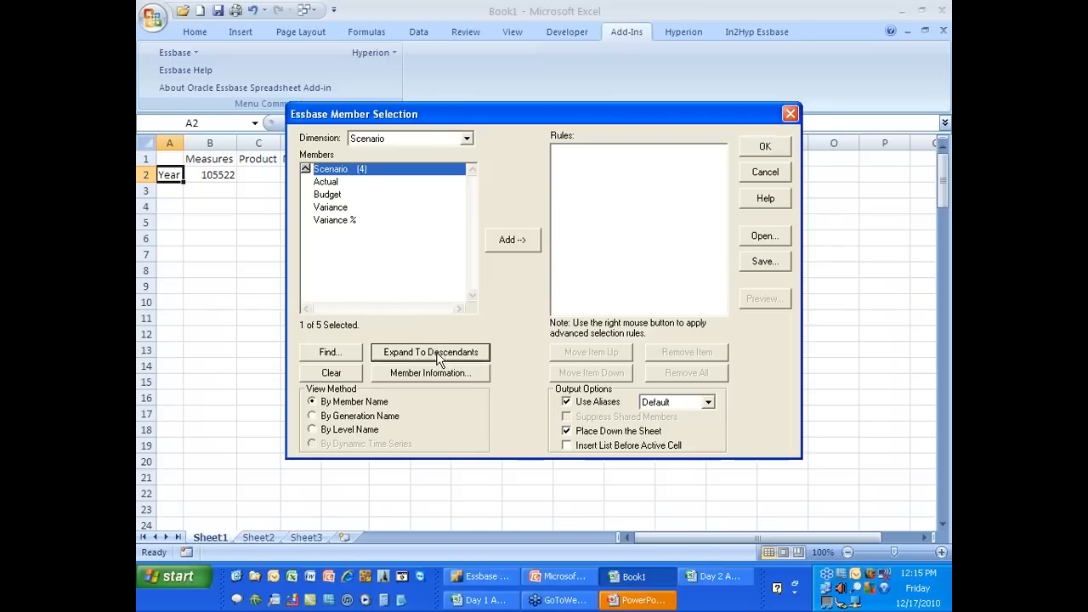
Cancel the member selection and switch back to the PowerPoint slideshow
click(767, 173)
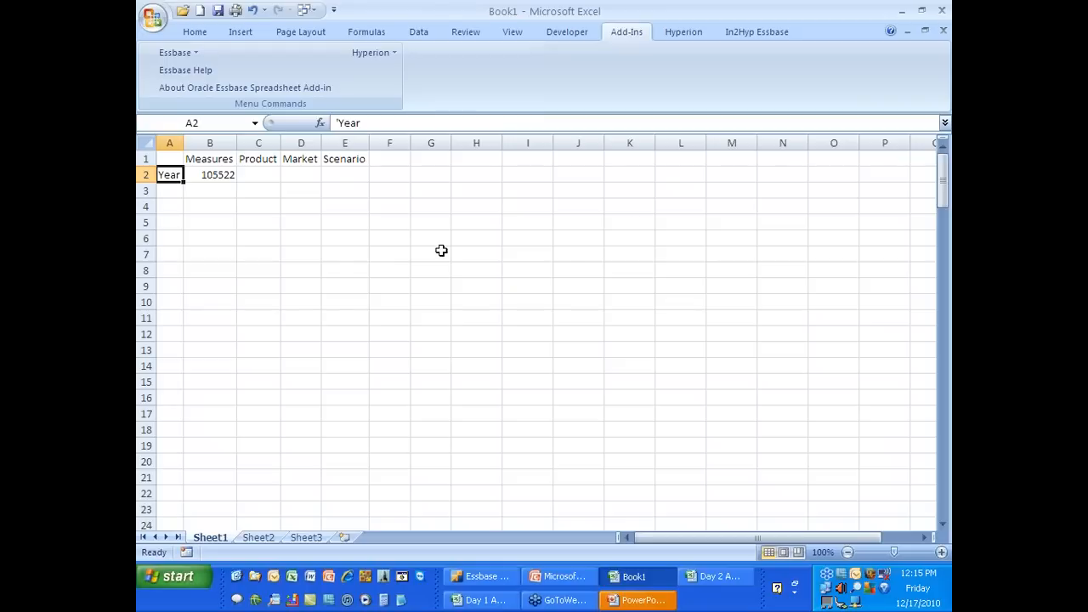
click(665, 605)
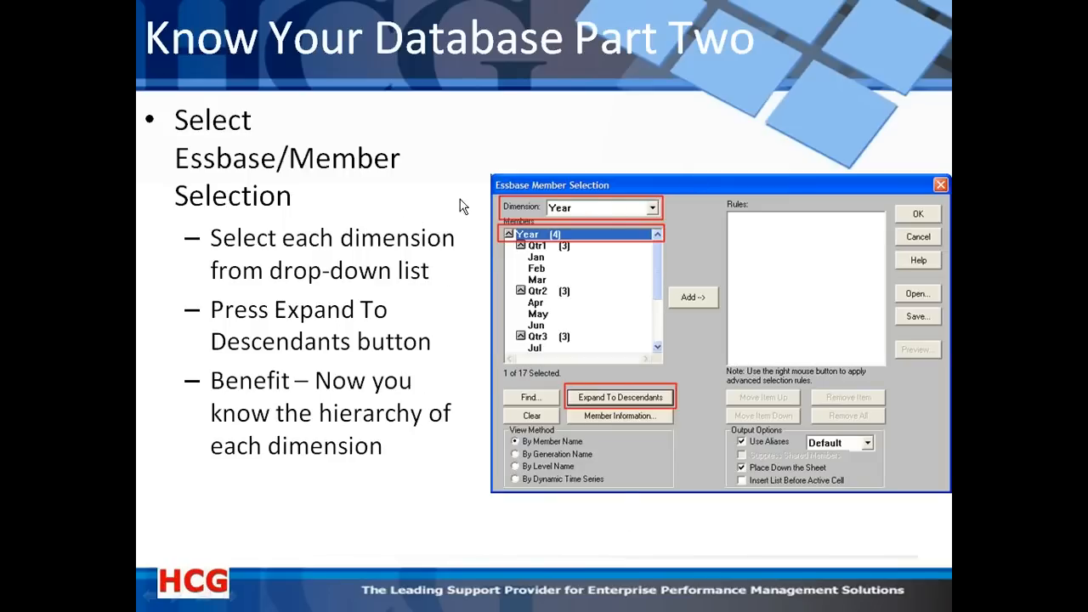
Advance the slideshow to the Next Step slide and switch to the Book1 workbook in Excel
click(411, 260)
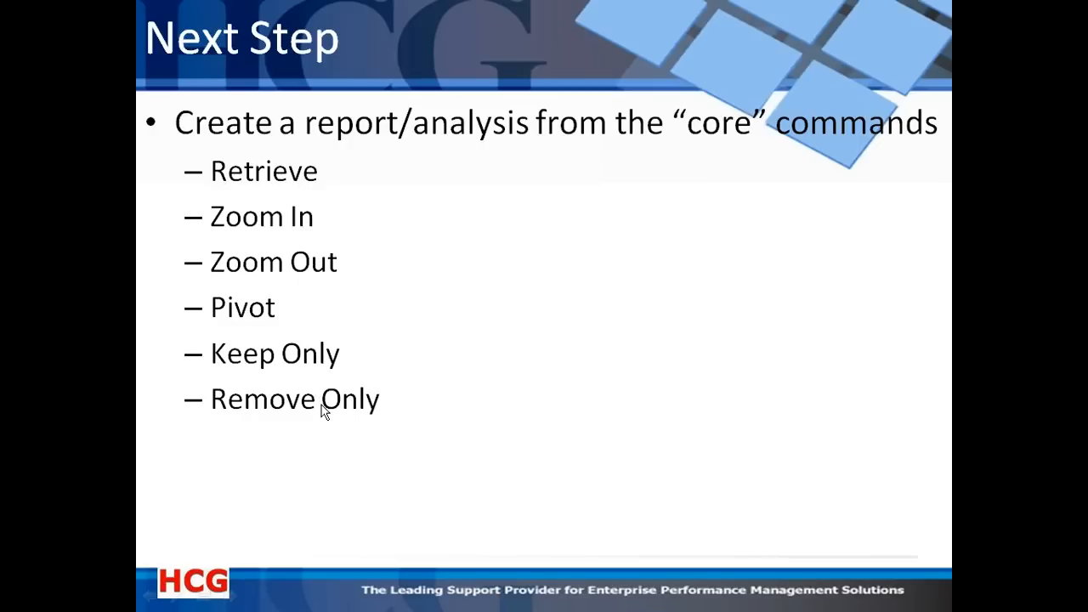
key(alt+Tab)
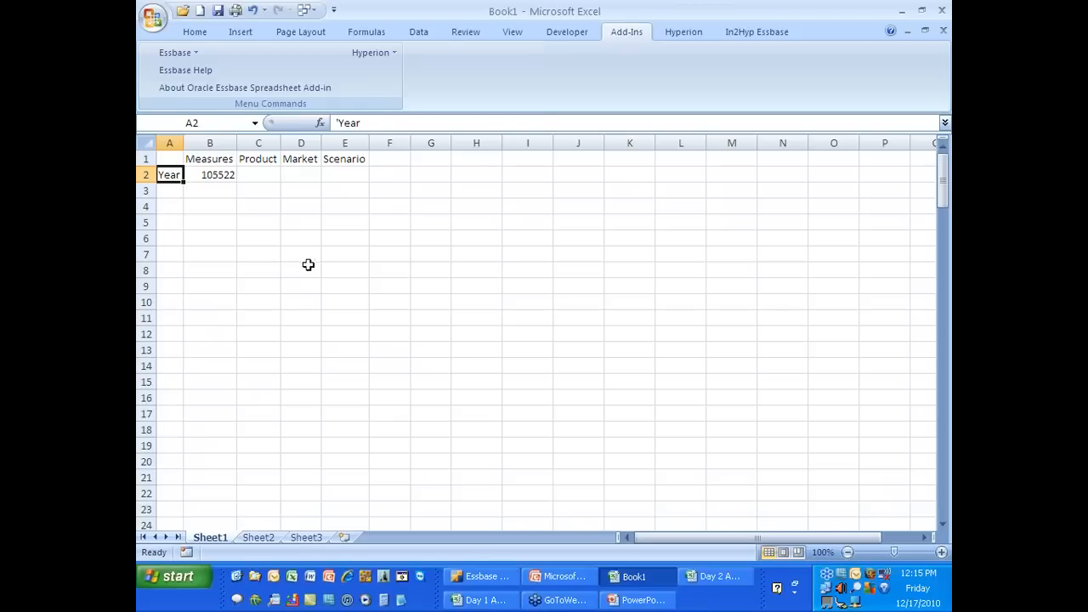
click(323, 260)
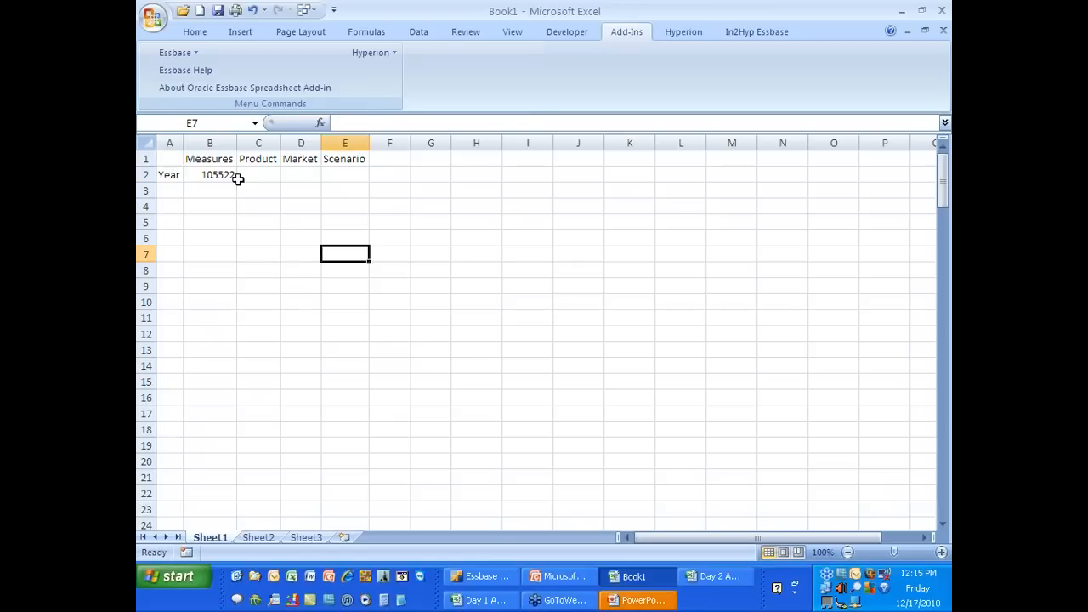
Zoom in on Year in cell A2 to break it down into its four quarters
click(170, 175)
click(194, 55)
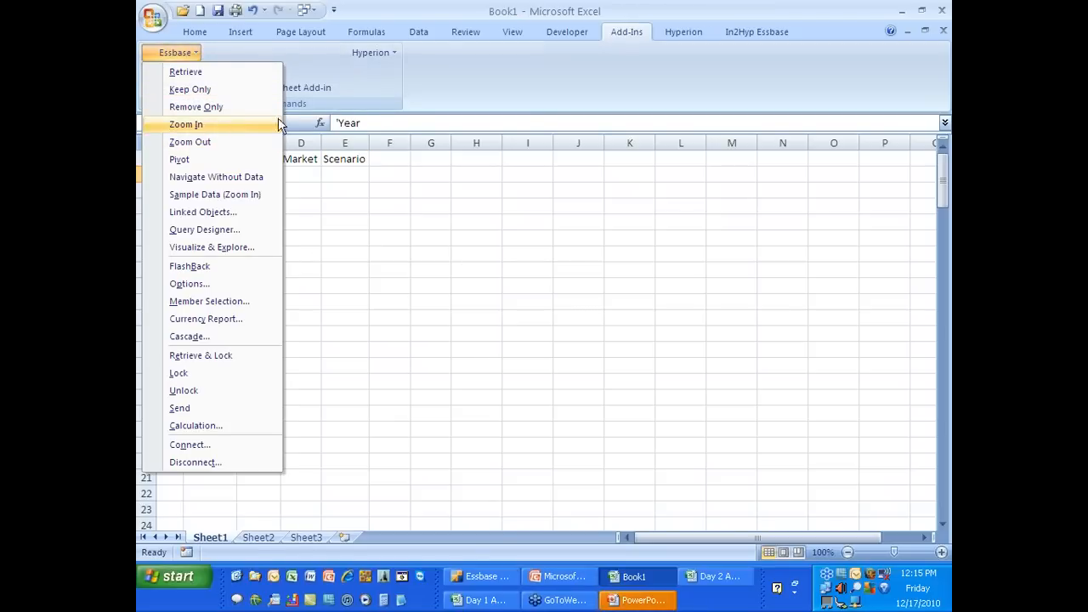
click(215, 195)
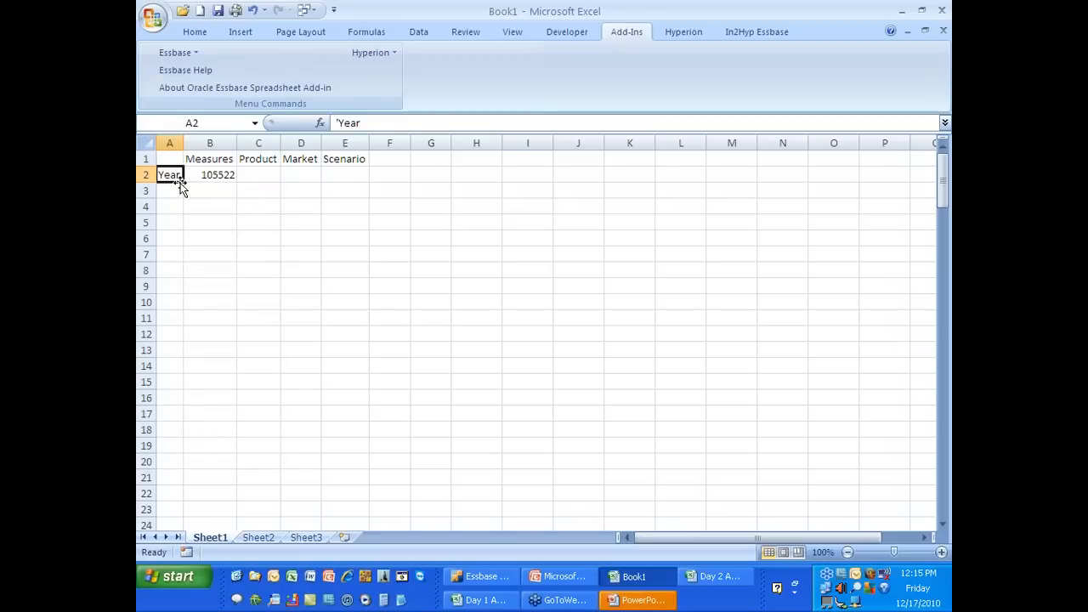
click(174, 53)
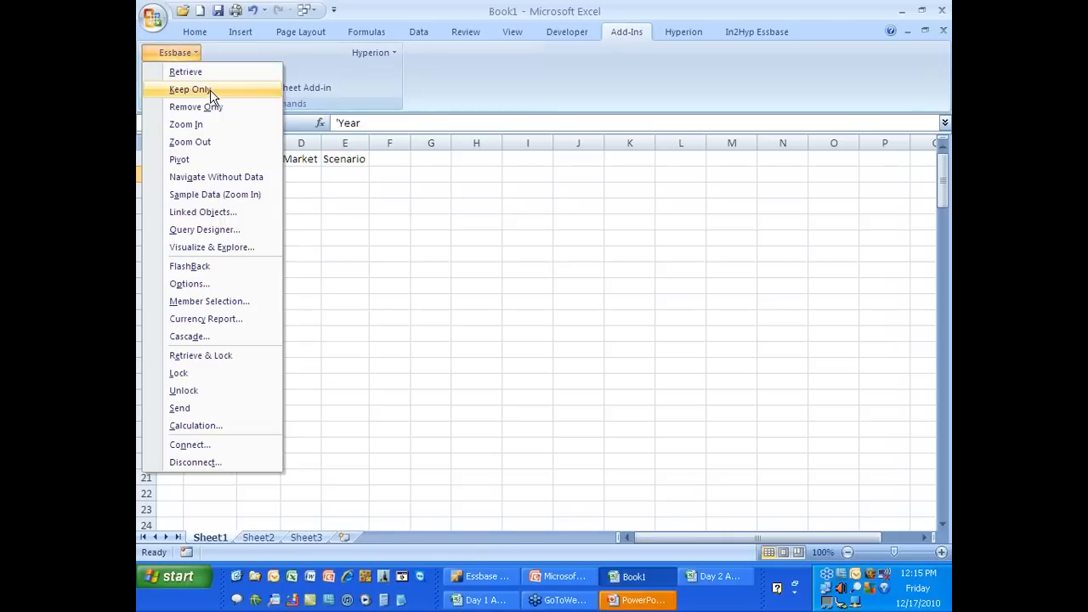
click(213, 131)
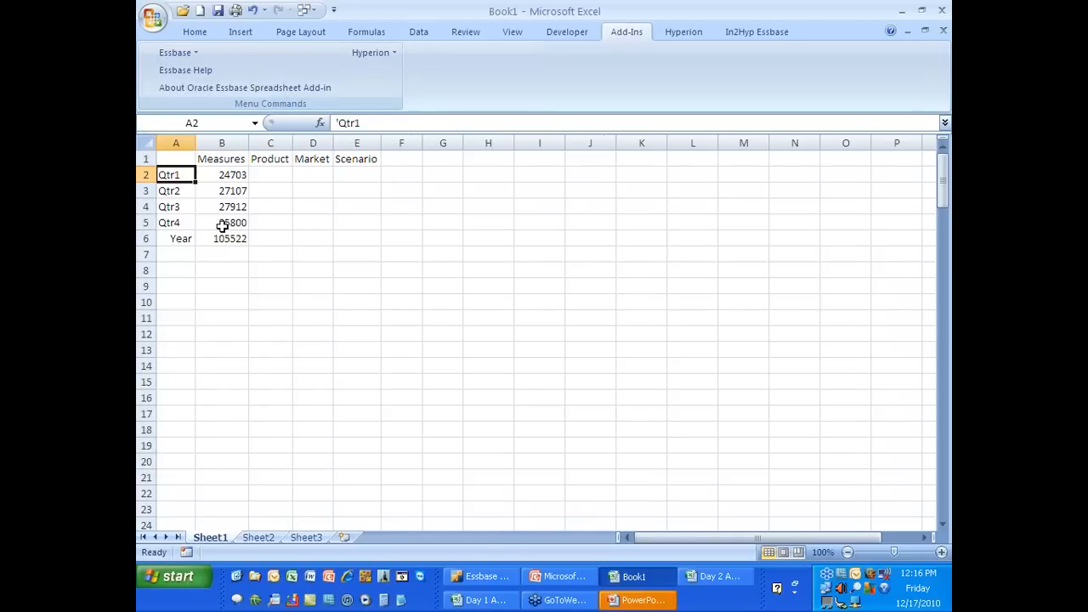
click(186, 235)
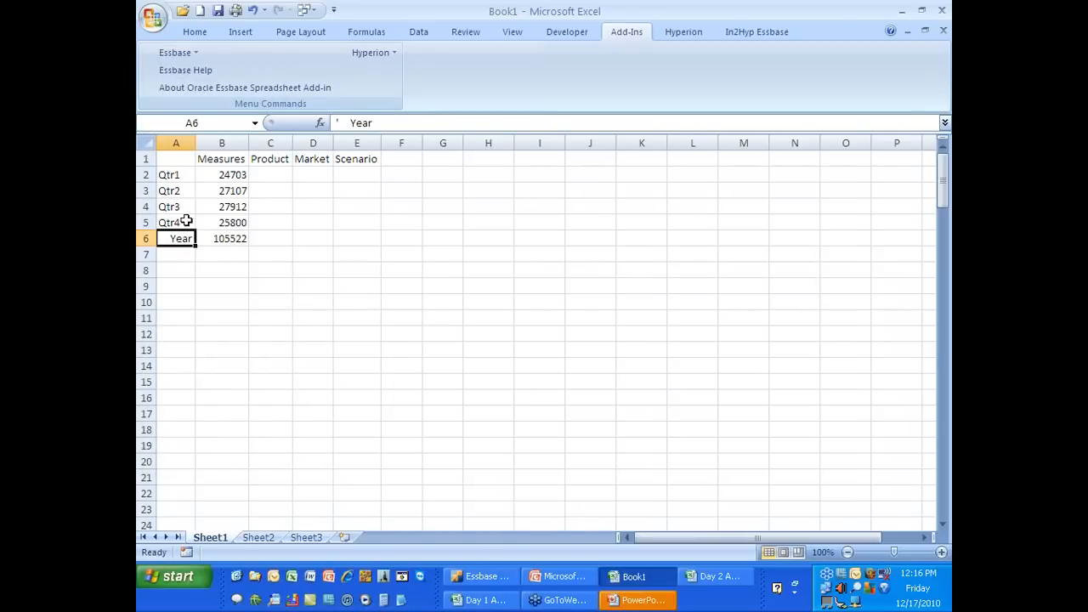
Zoom in on Qtr1 to list its months Jan, Feb and Mar
click(185, 174)
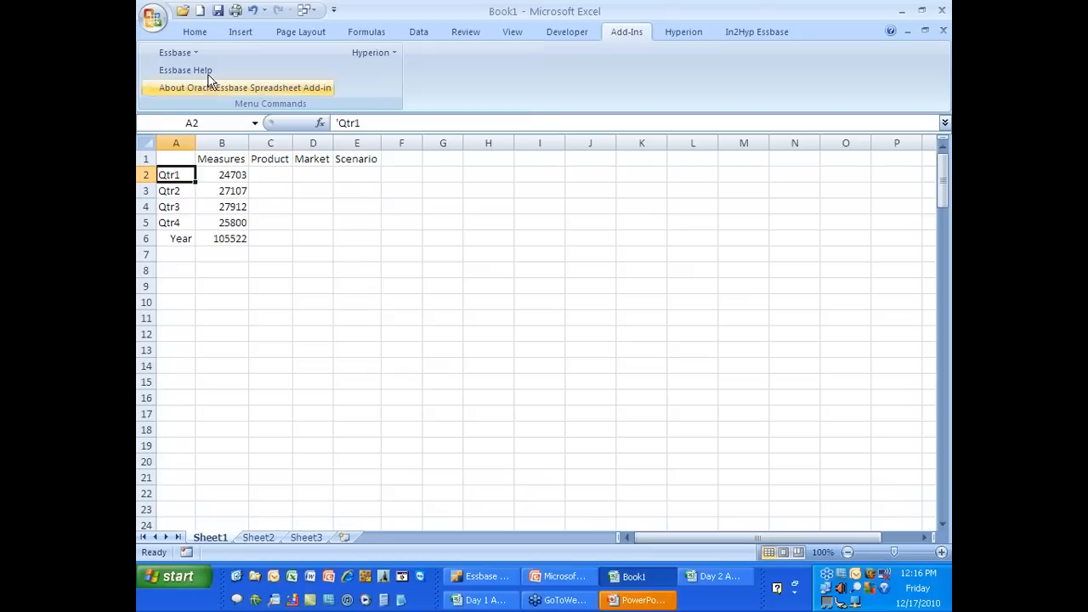
click(186, 50)
click(210, 124)
double_click(174, 175)
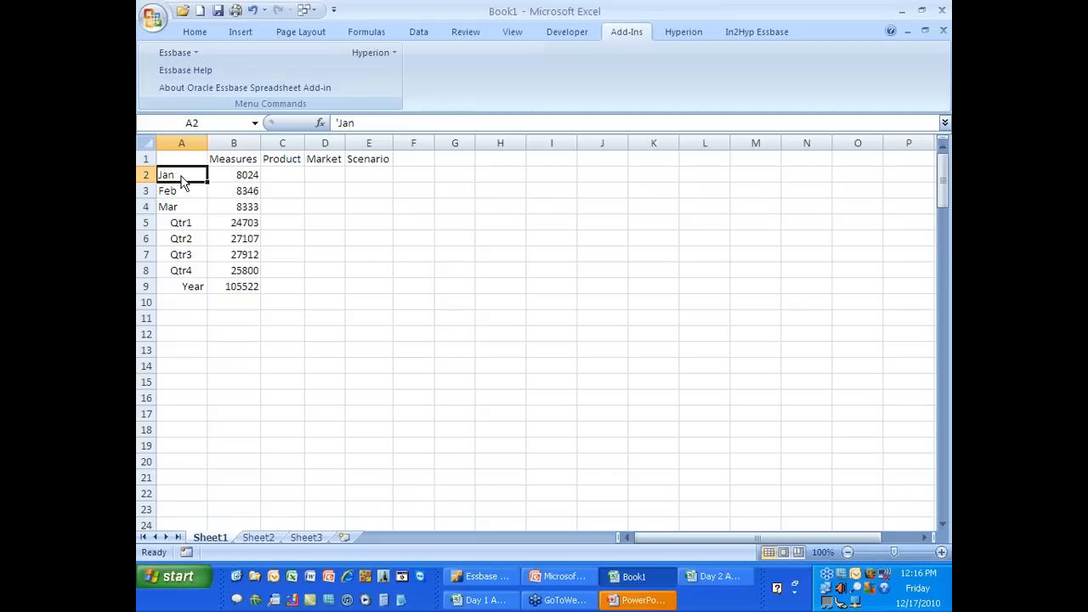
right_click(181, 181)
click(182, 180)
right_click(182, 180)
click(181, 177)
right_click(178, 174)
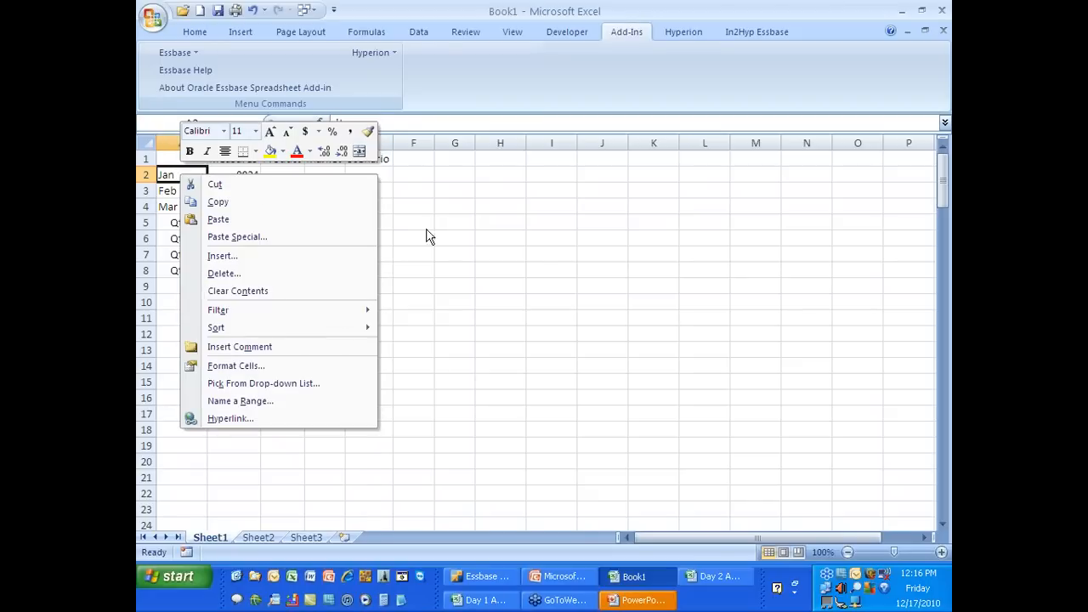
click(166, 180)
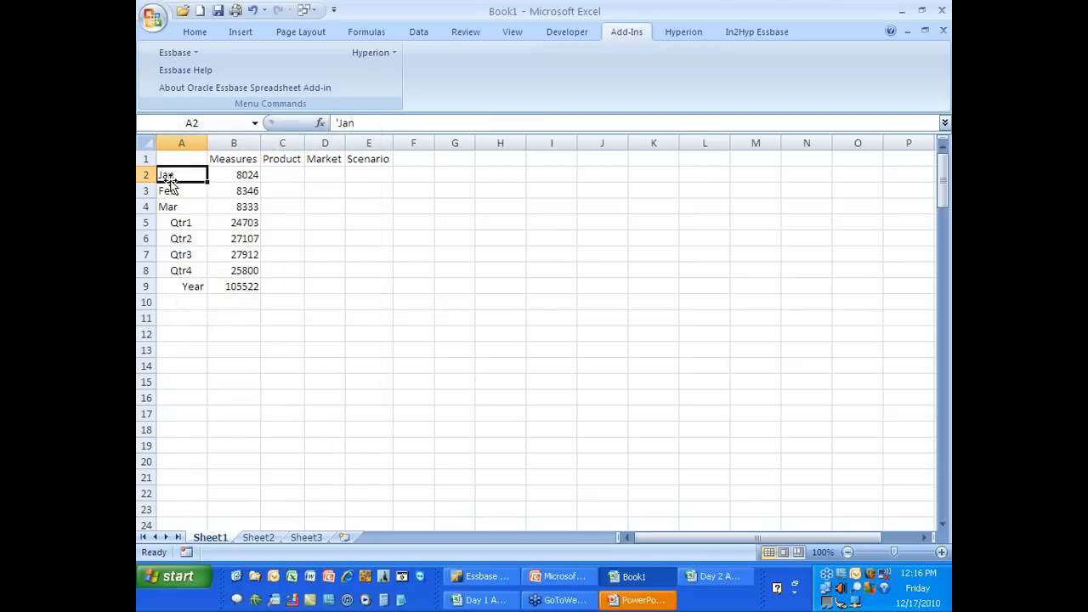
right_click(173, 176)
key(Escape)
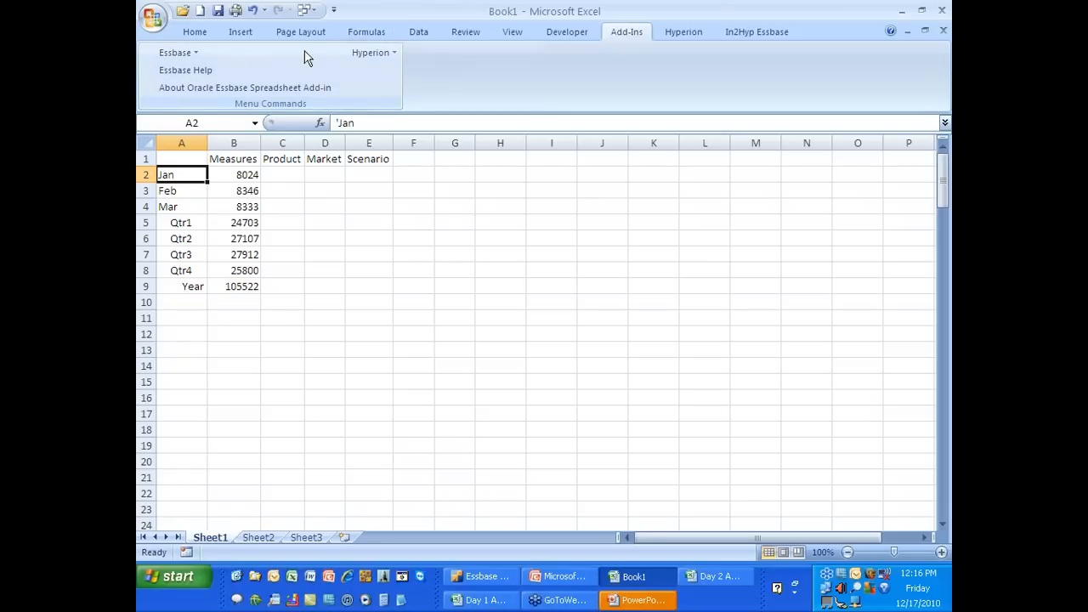
Zoom out from Jan to collapse the months back into Qtr1
click(188, 53)
click(199, 142)
click(348, 243)
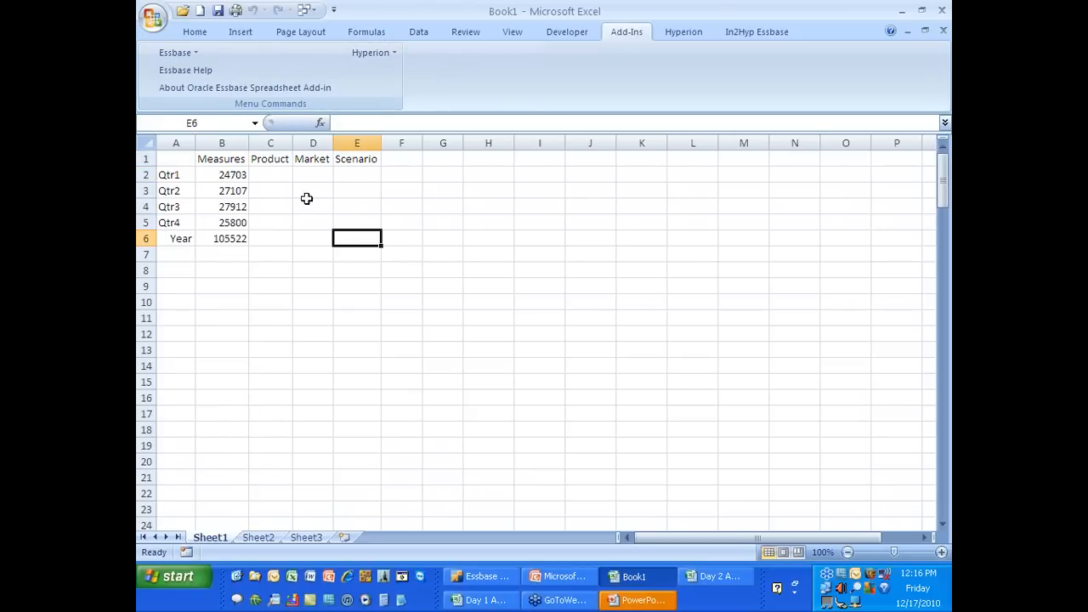
Zoom in on Product in cell C1 to break the quarterly data down by product group
click(281, 161)
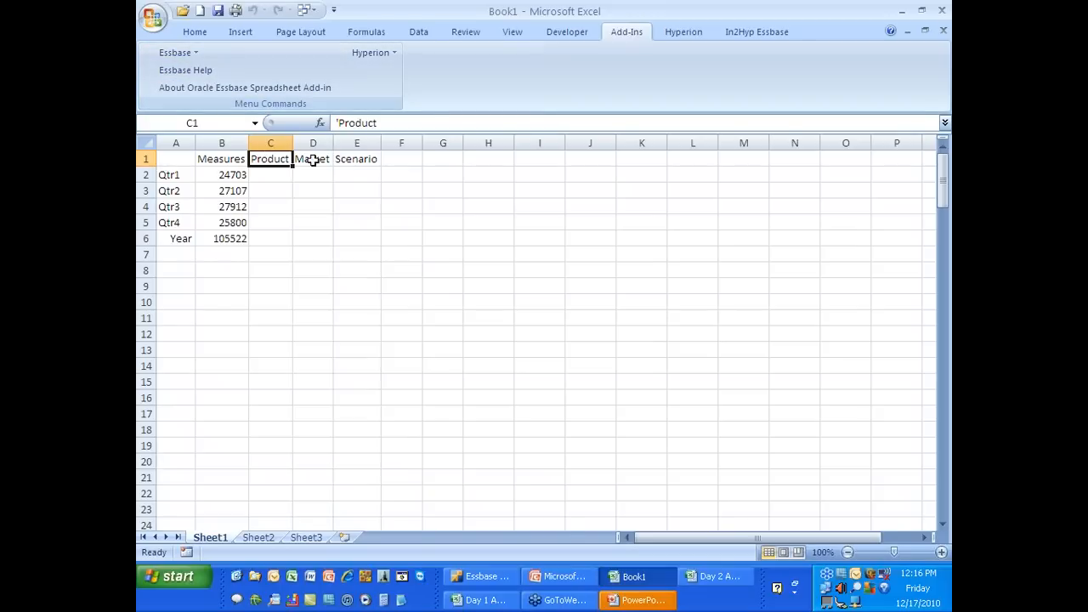
click(194, 54)
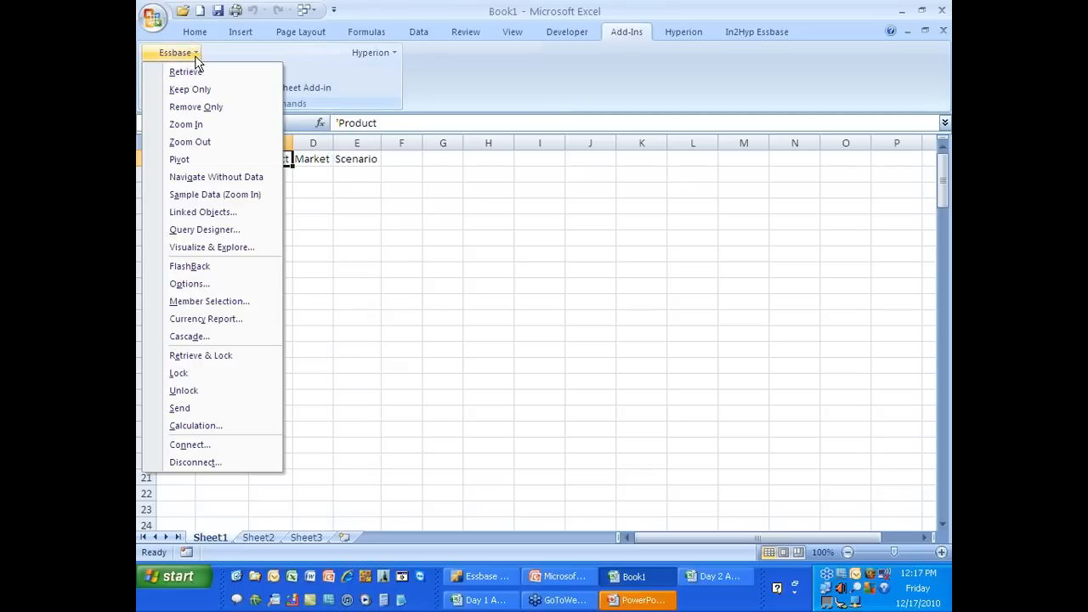
click(214, 125)
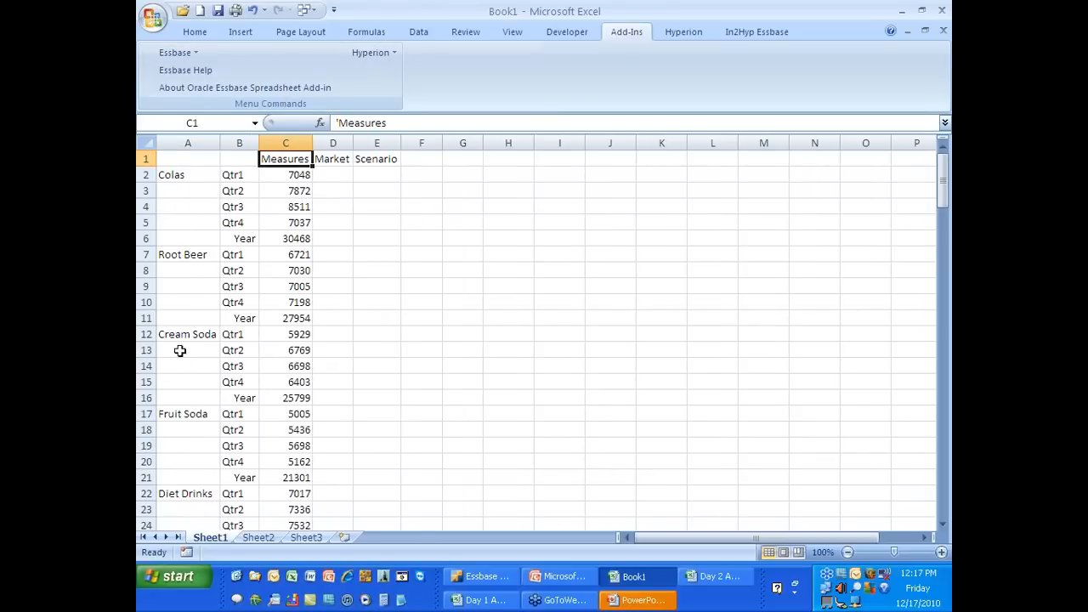
Highlight the Colas and Root Beer values to review how each product group repeats the quarters and Year
click(303, 176)
drag(303, 176, 297, 260)
click(299, 176)
drag(299, 177, 303, 314)
click(295, 254)
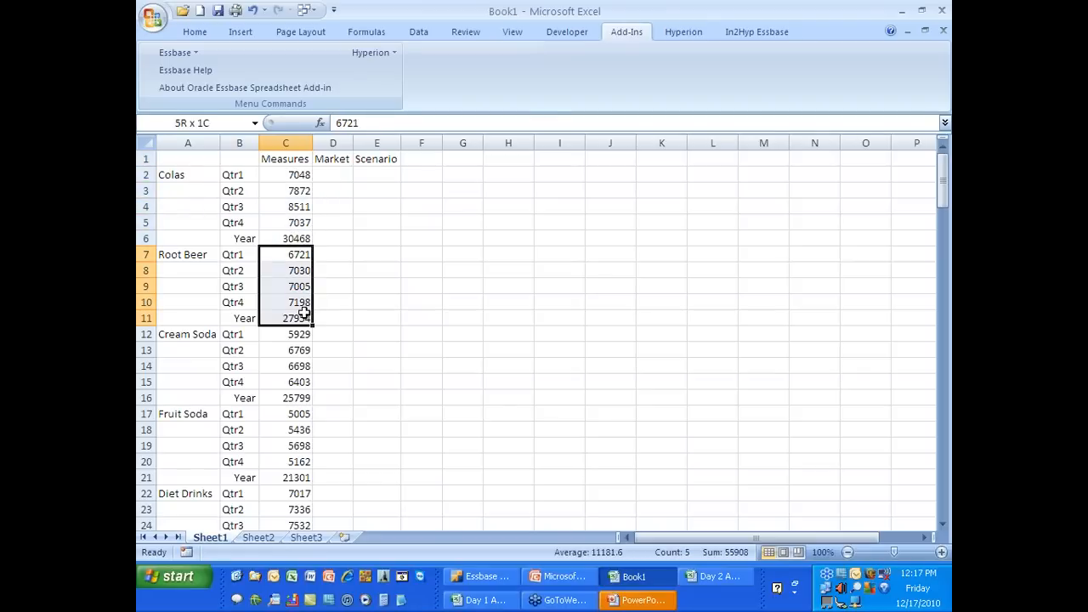
click(377, 237)
Pivot the product groups from the rows to the columns, using the Root Beer cell
click(187, 176)
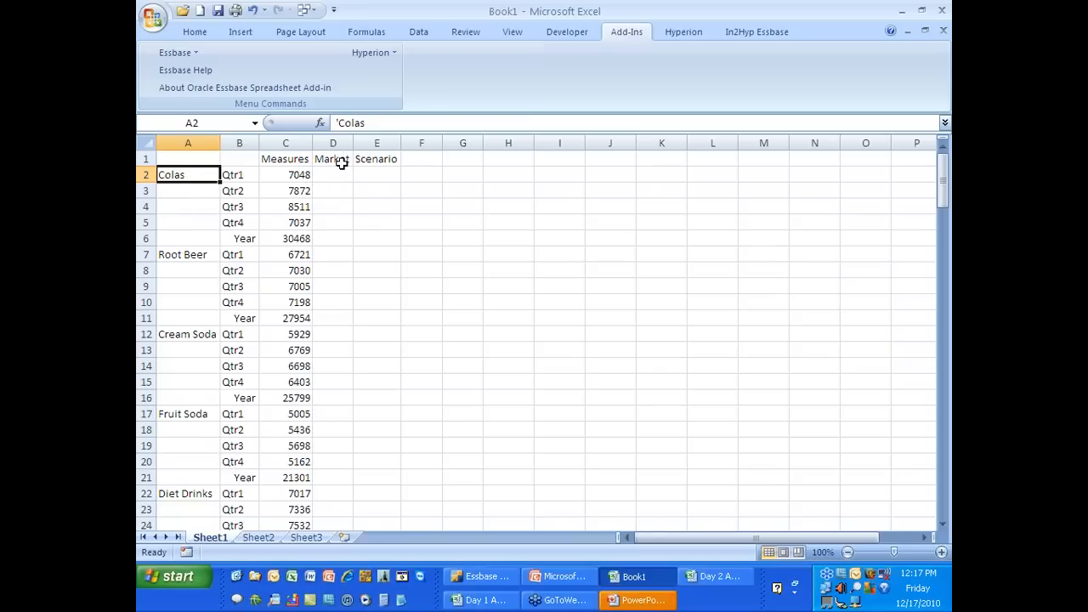
click(199, 55)
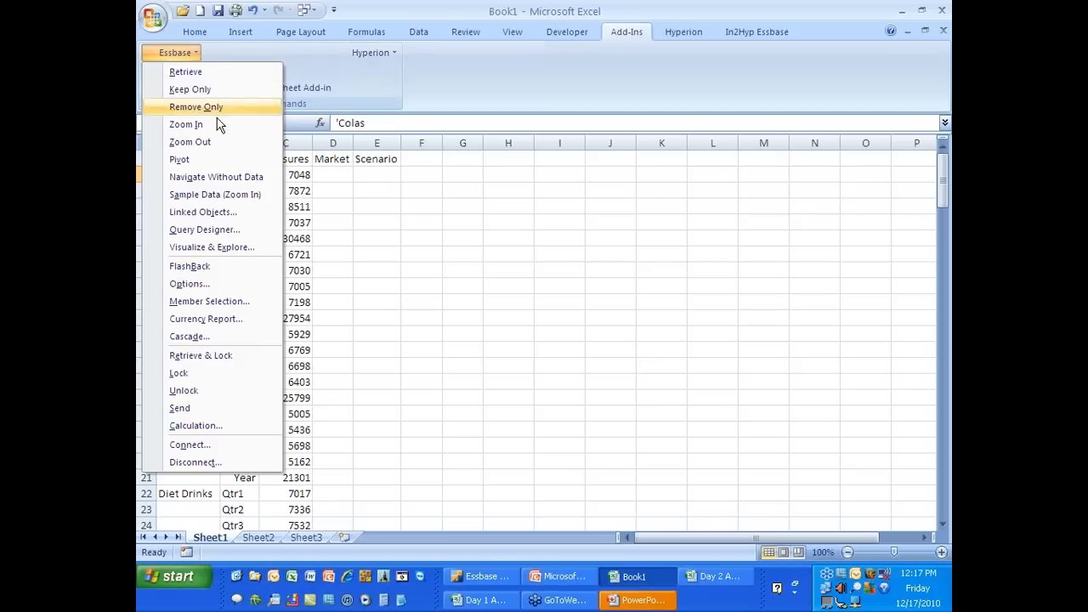
click(452, 196)
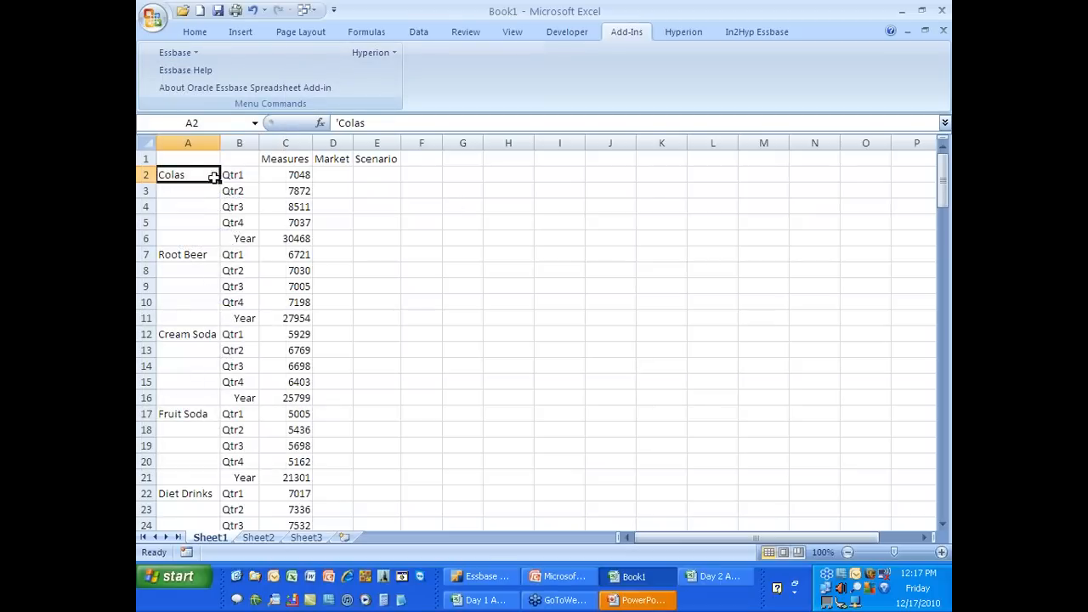
click(188, 254)
click(180, 53)
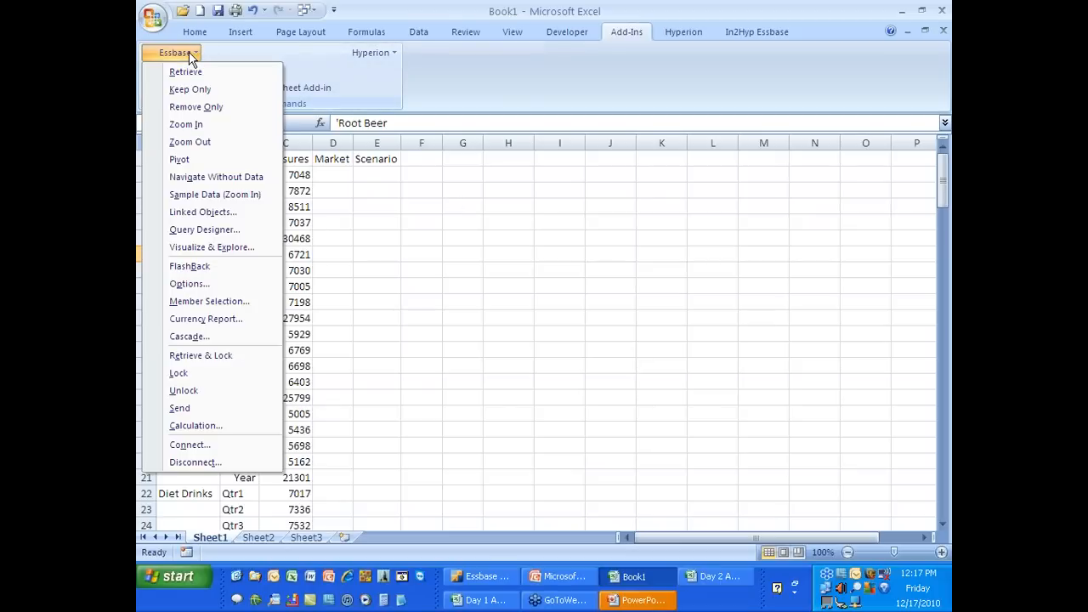
click(208, 161)
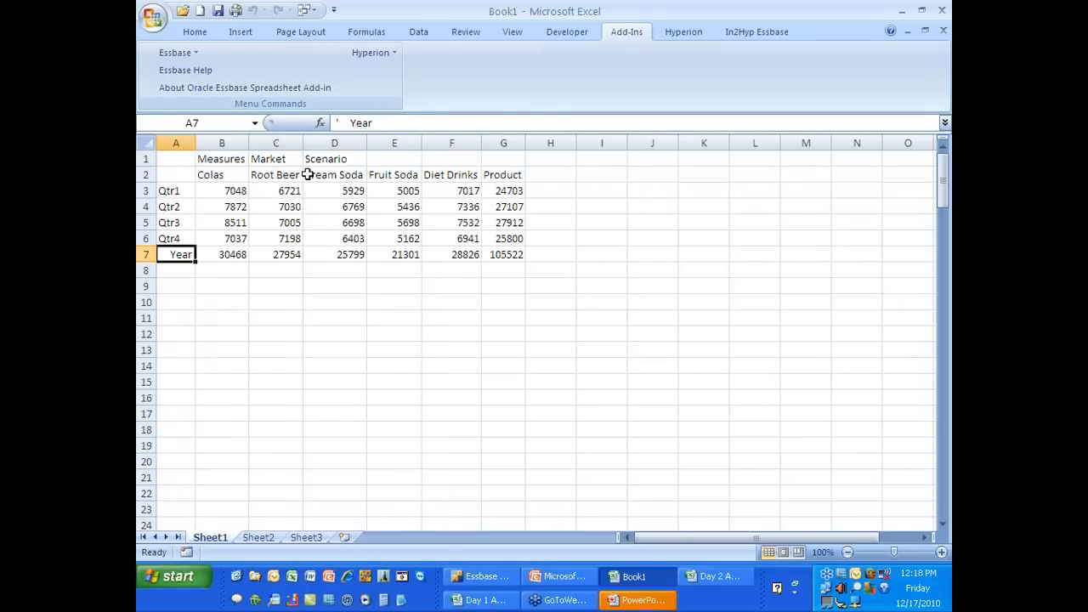
Pivot the product groups back to the rows, using the Cream Soda heading
click(321, 176)
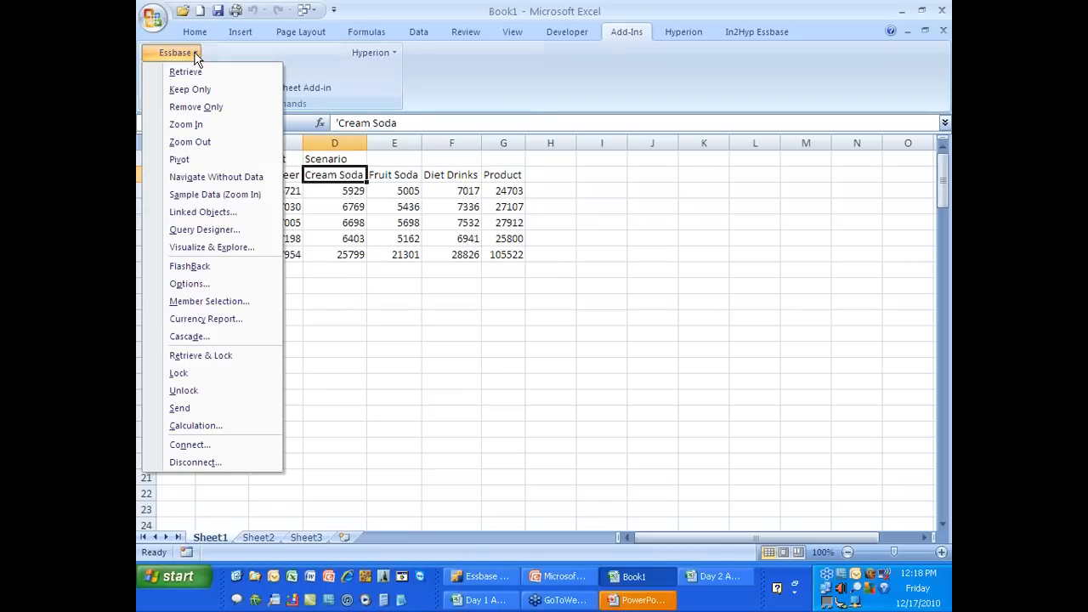
click(219, 159)
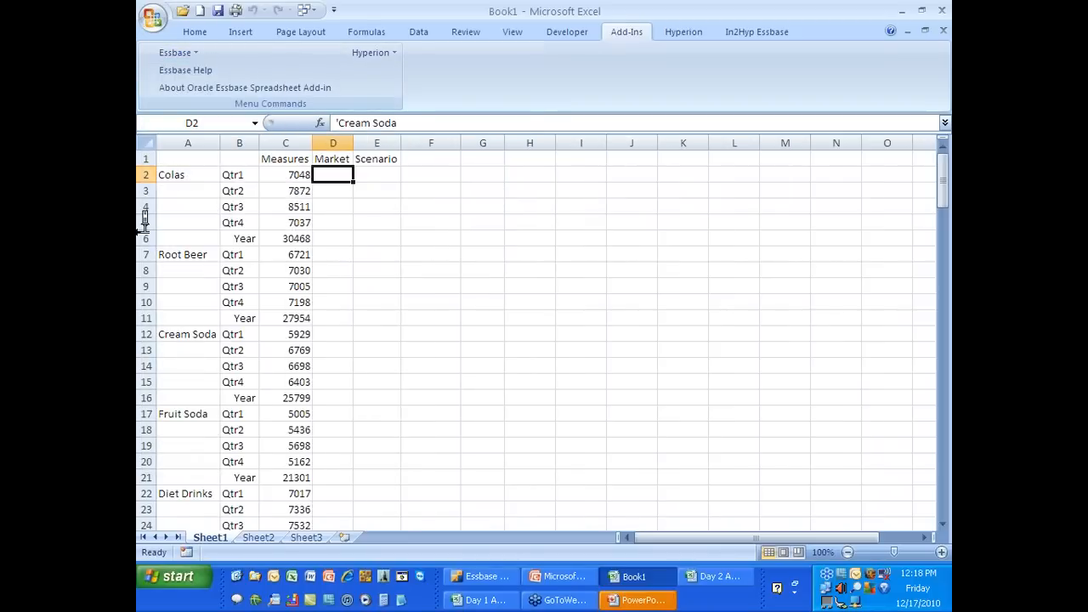
Pivot the quarters from the rows to the columns, using the Qtr2 cell under Colas
click(237, 189)
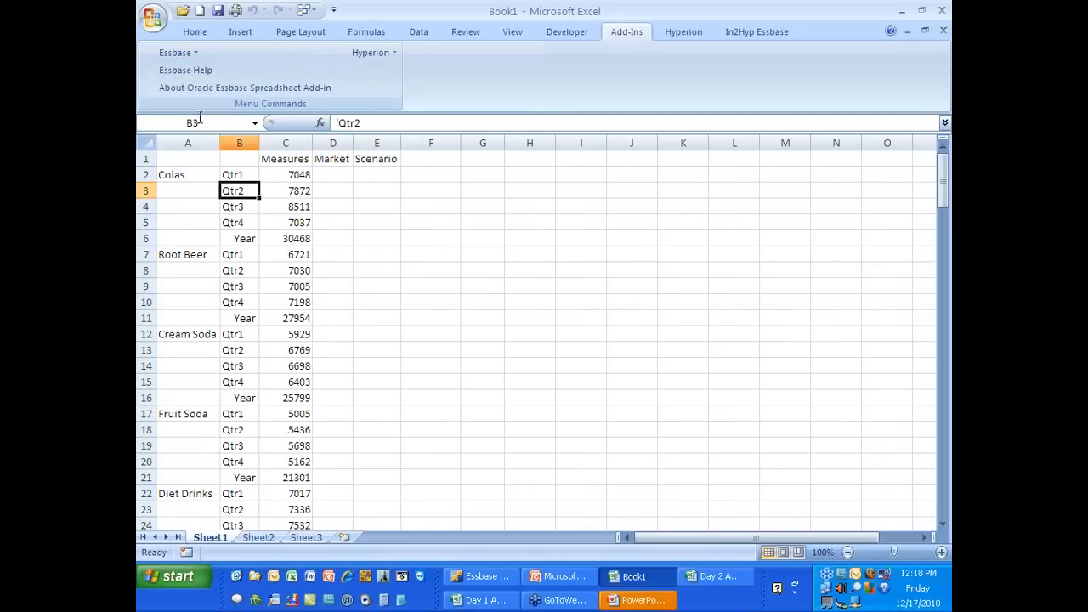
click(178, 54)
click(236, 159)
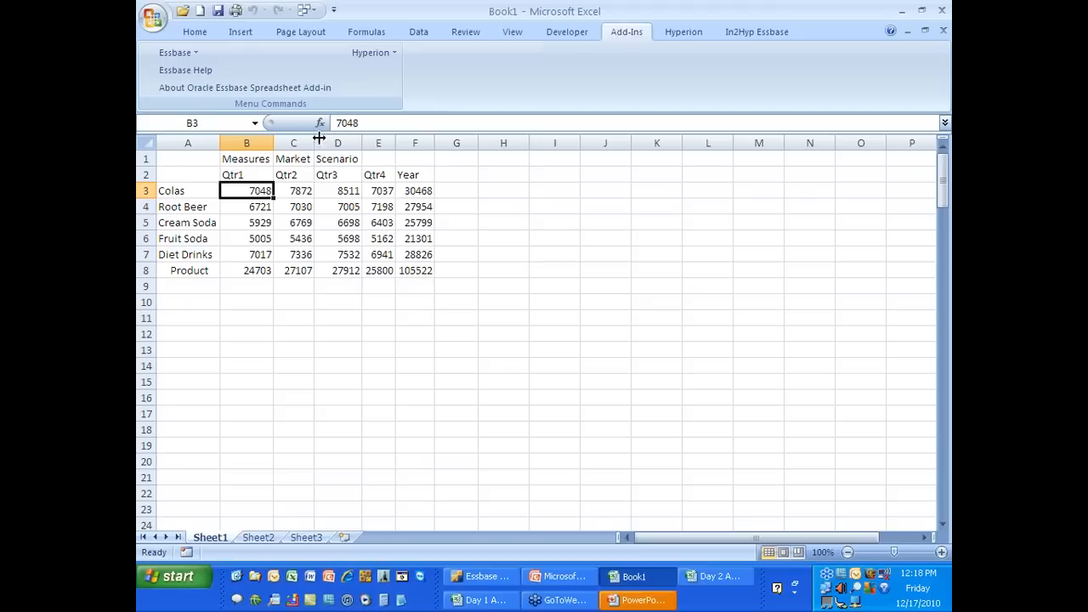
Zoom in on Market in cell C1 to break the product rows down by region
click(304, 162)
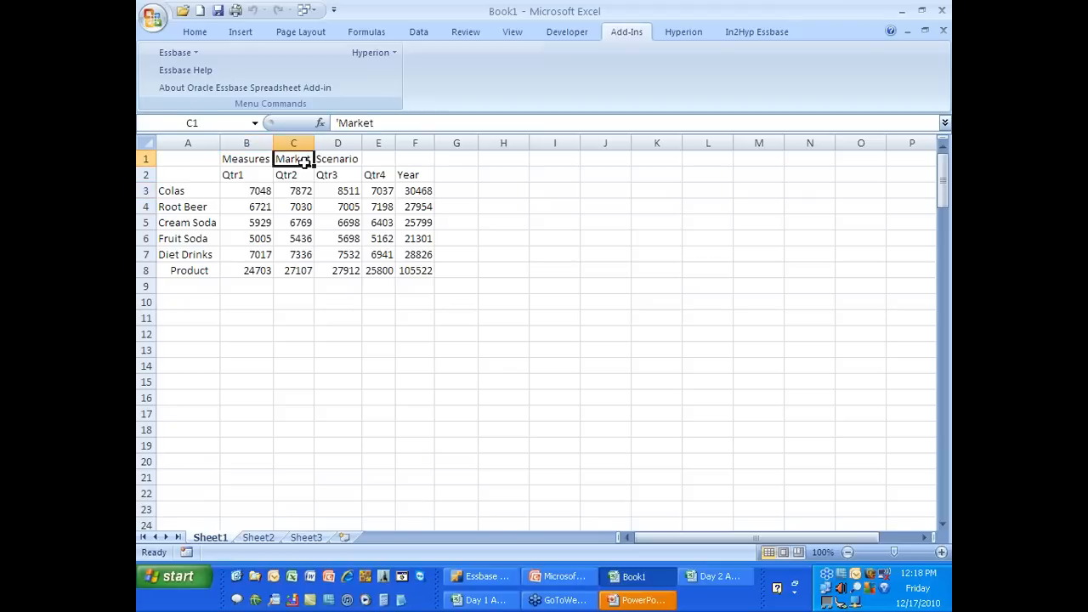
click(177, 53)
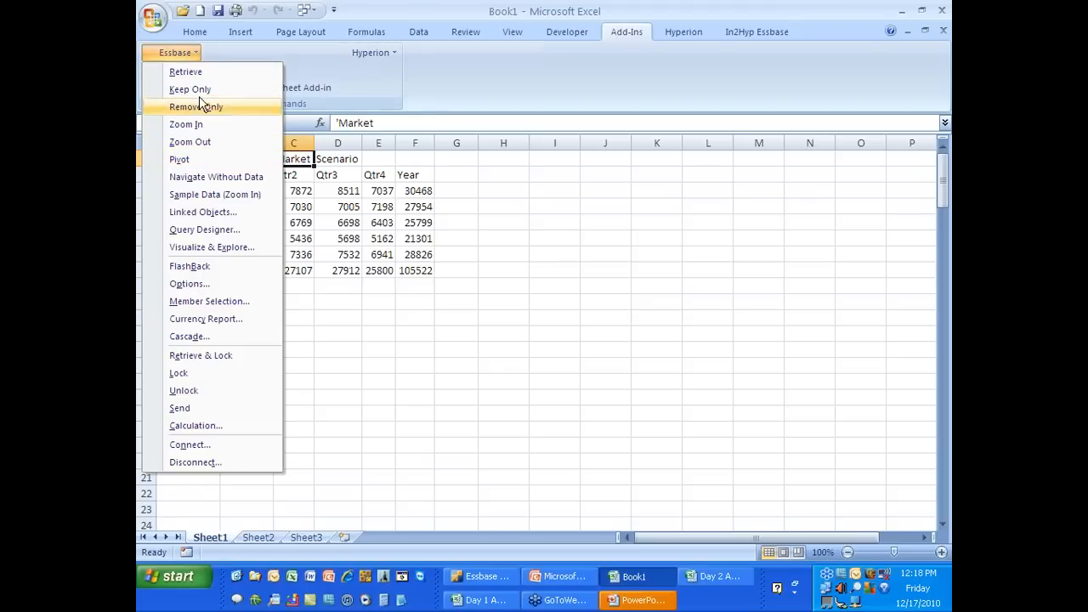
click(194, 124)
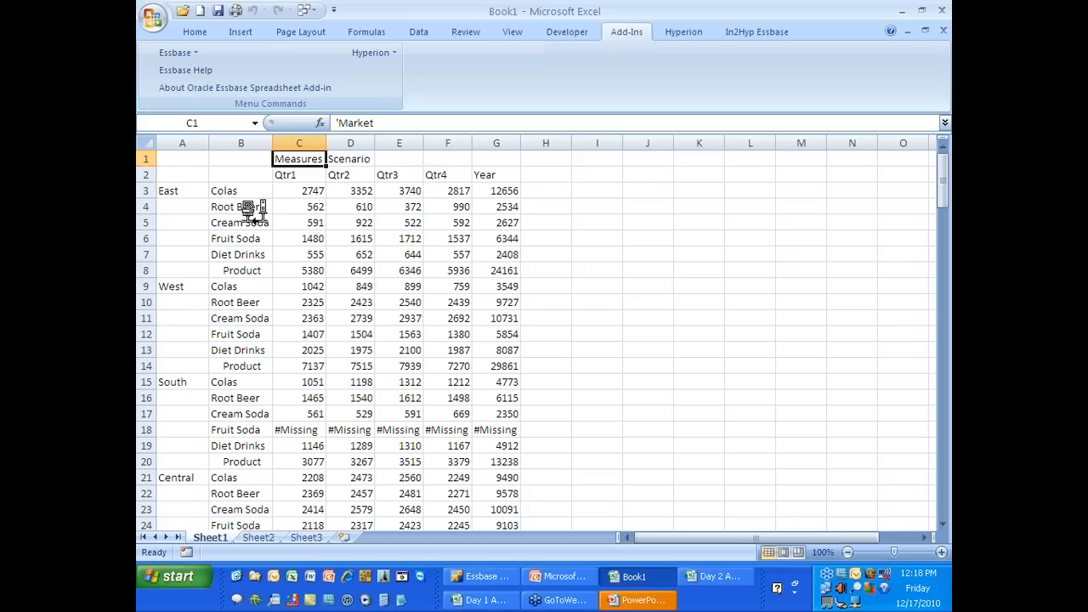
Pivot the market regions from the rows to the columns, using the East cell
click(174, 192)
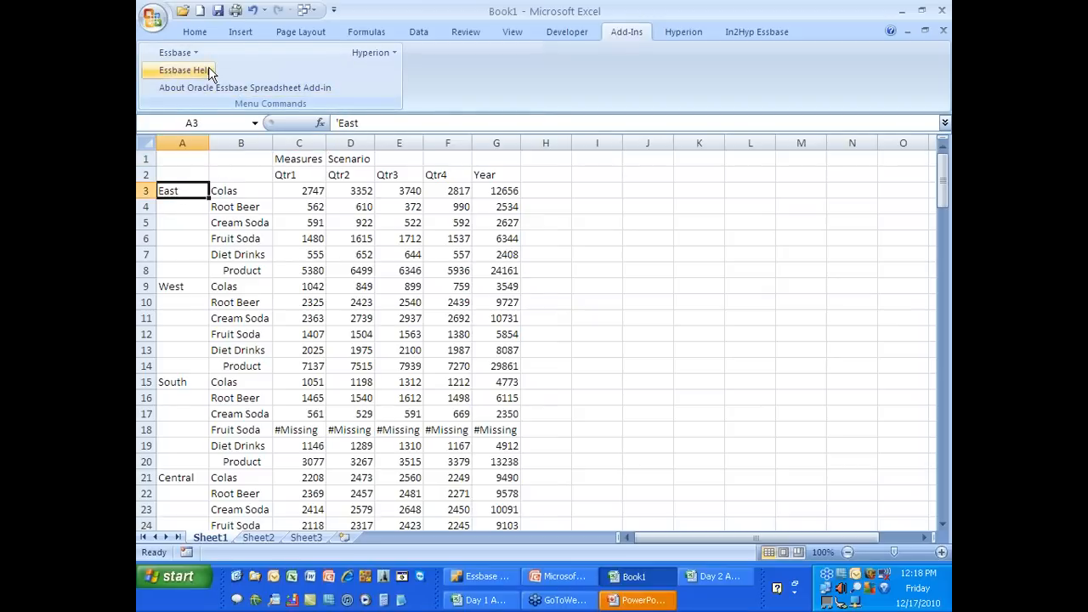
click(176, 52)
click(206, 157)
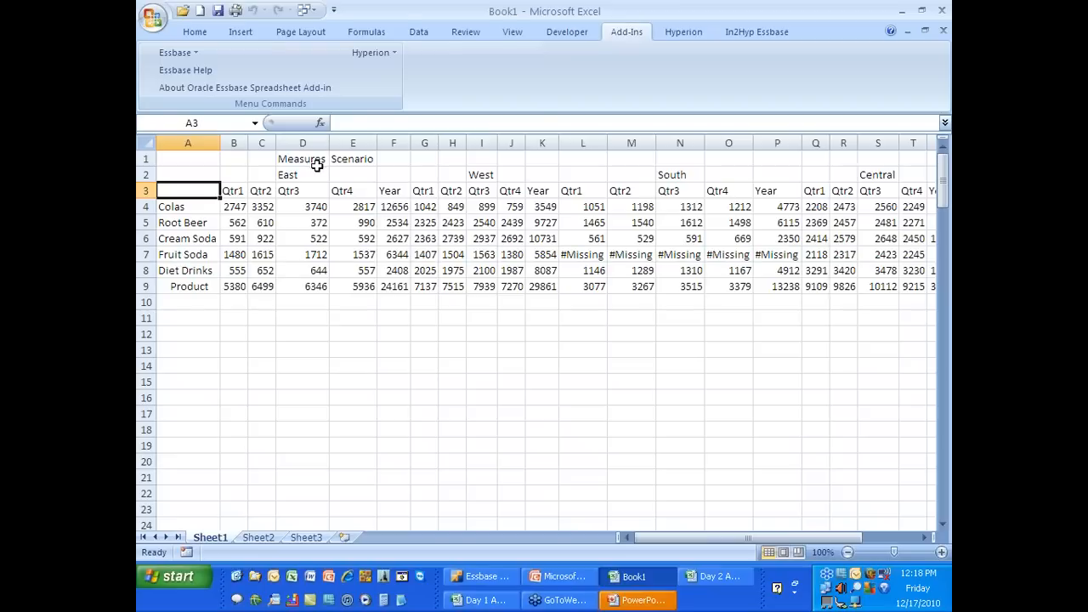
Pivot the market regions back to the rows, using the East column heading
click(305, 175)
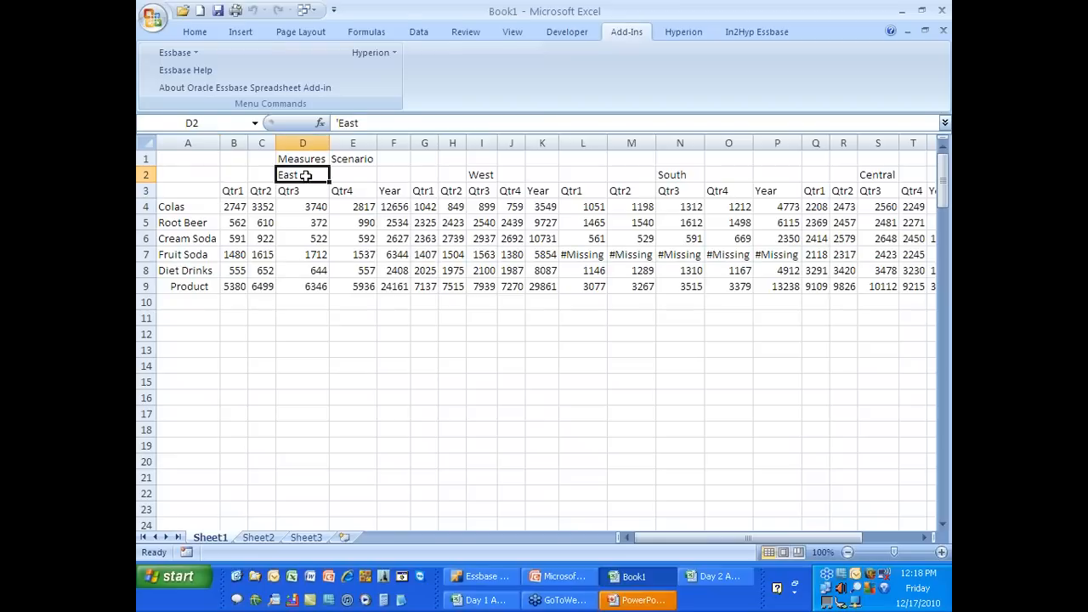
click(197, 53)
click(212, 159)
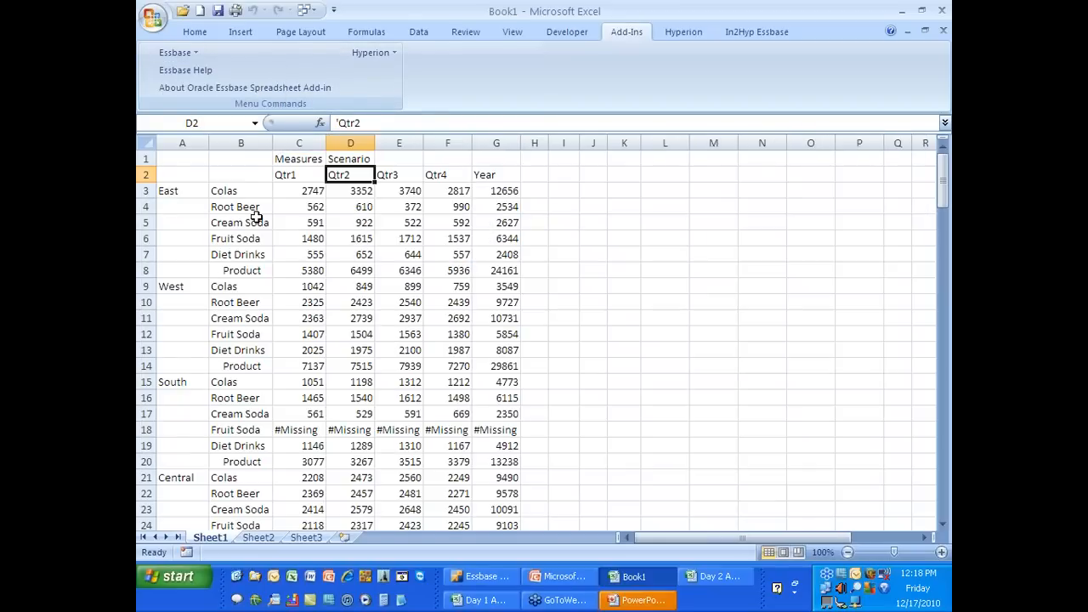
Turn on the Enable Secondary Button mouse action in the global Essbase options
click(197, 54)
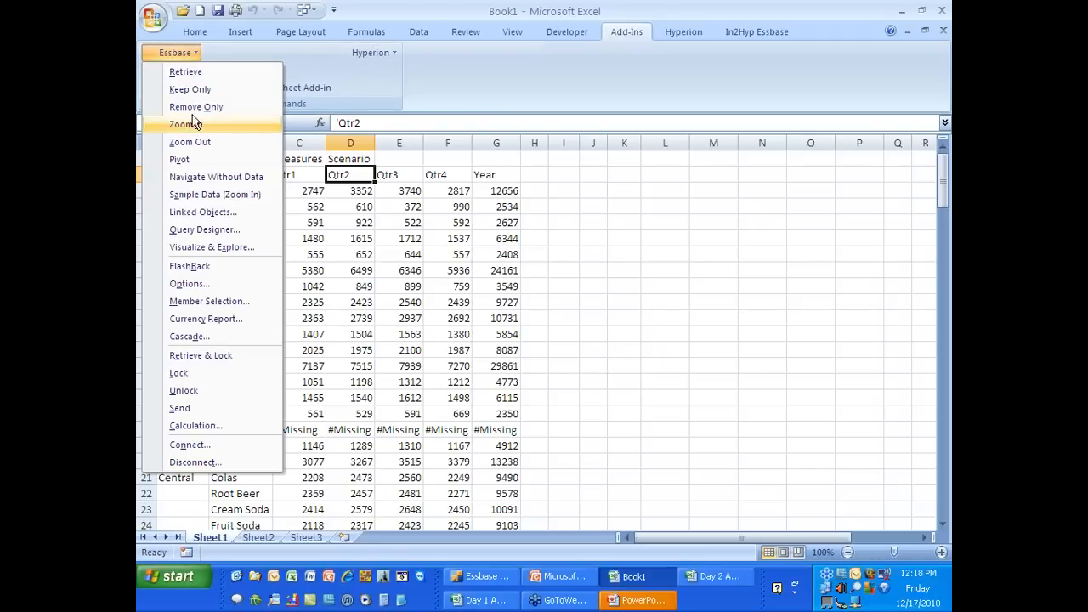
click(410, 241)
right_click(196, 192)
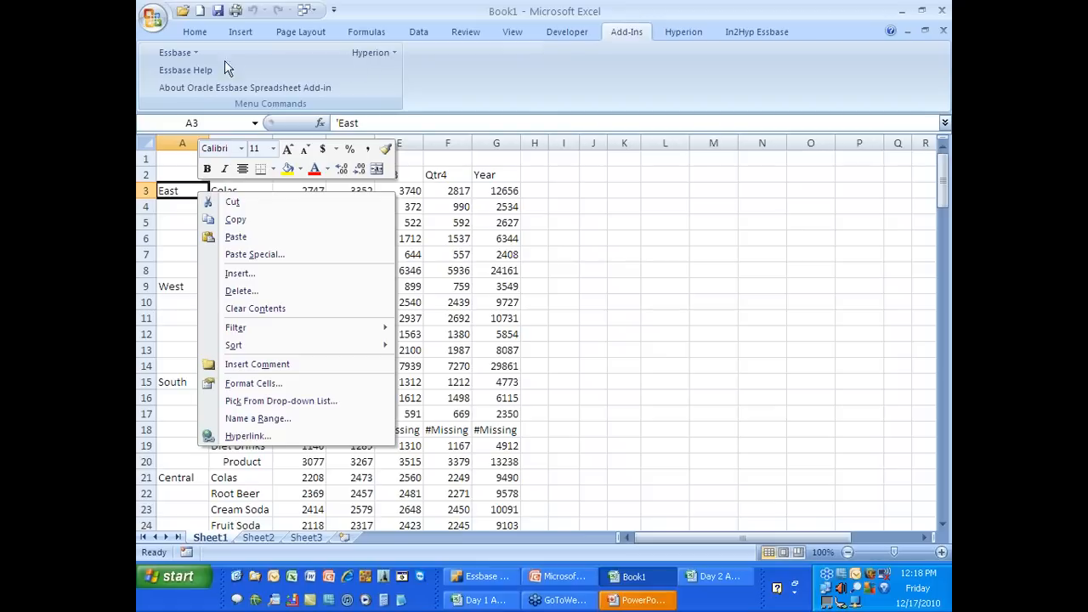
click(175, 53)
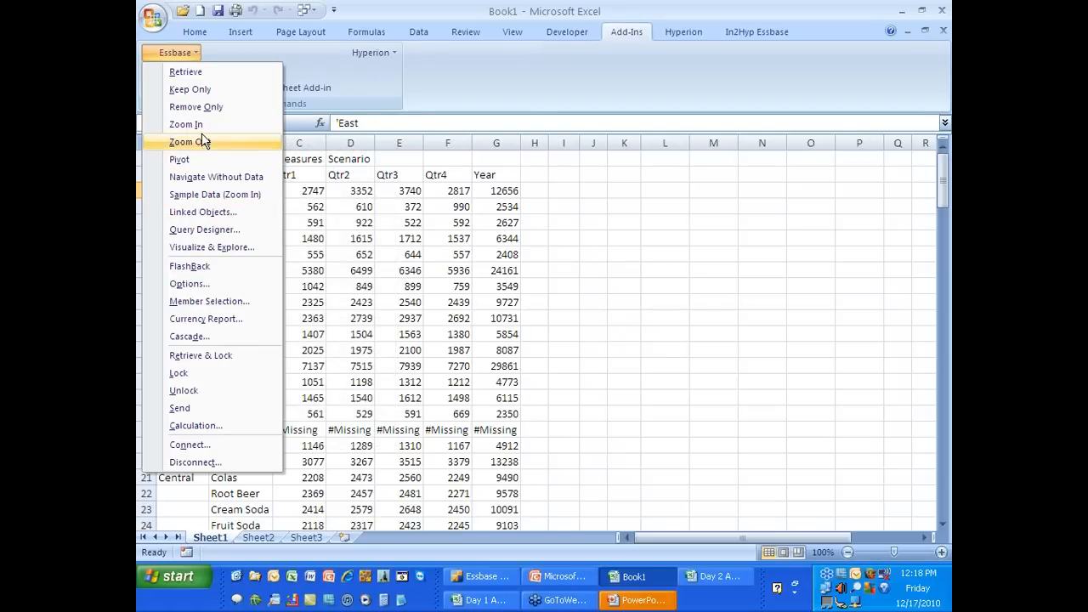
click(211, 284)
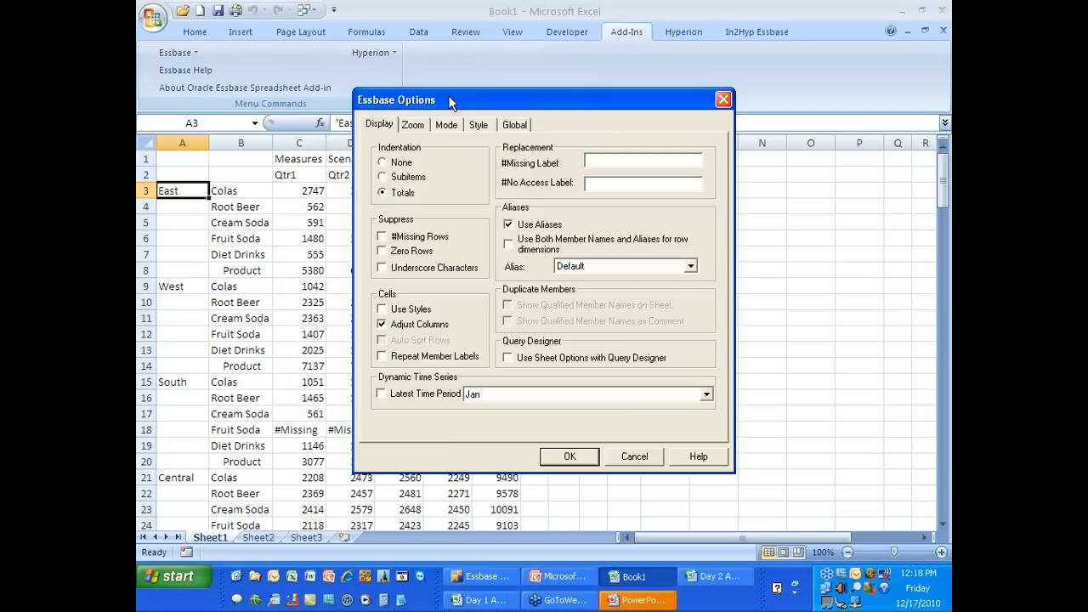
click(520, 126)
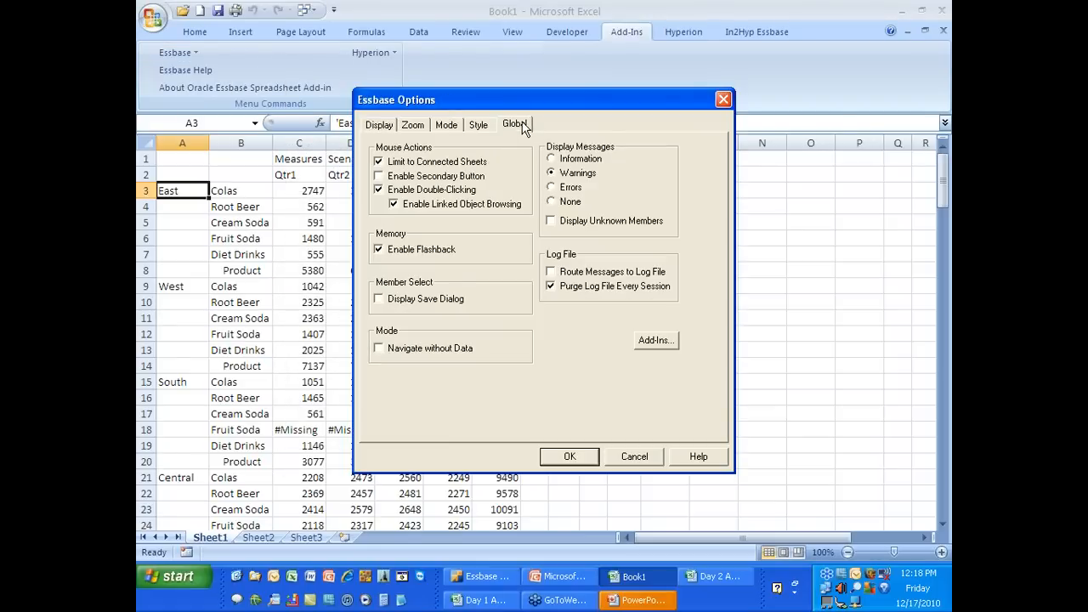
click(379, 176)
click(570, 457)
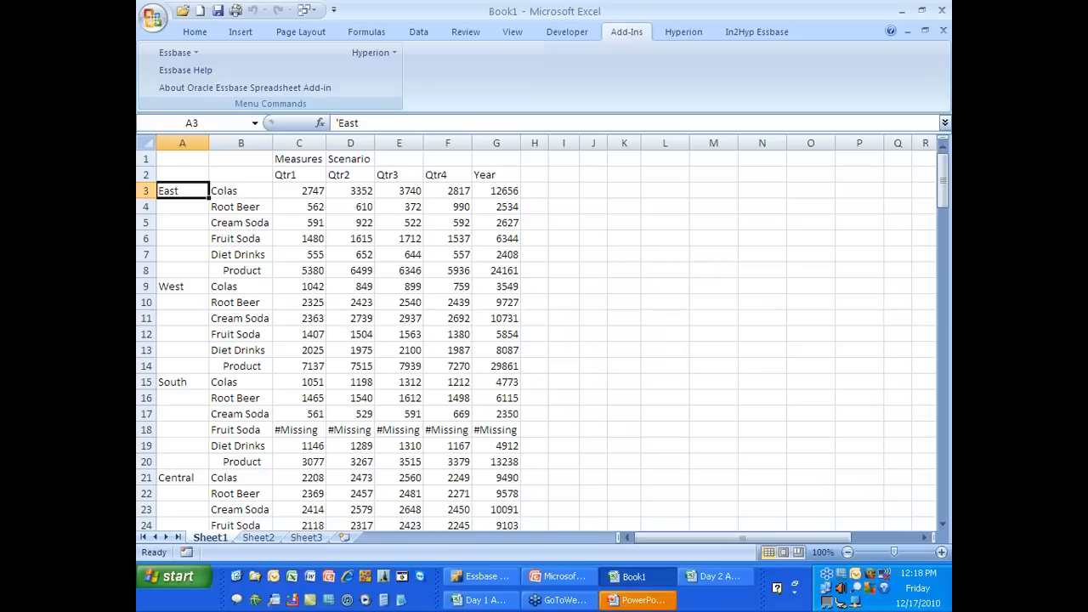
Pivot the market regions to the columns and the quarters to the rows, with quarters as the outer row dimension beside the products
drag(194, 191, 174, 239)
click(300, 192)
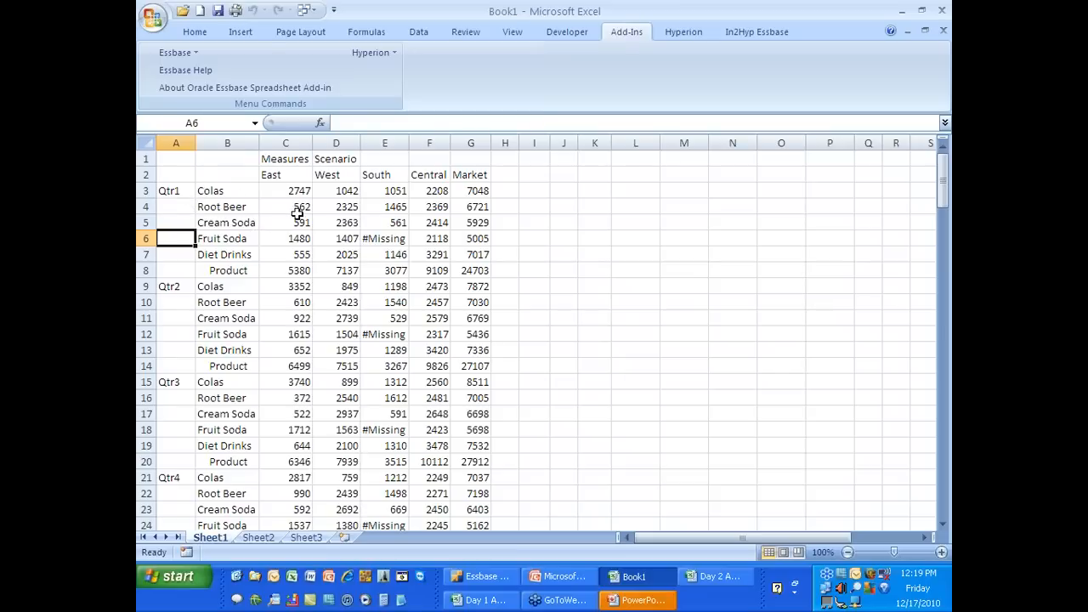
Transpose the row dimensions using the Qtr1 cell so the products come first and the quarters are nested under each product
click(188, 52)
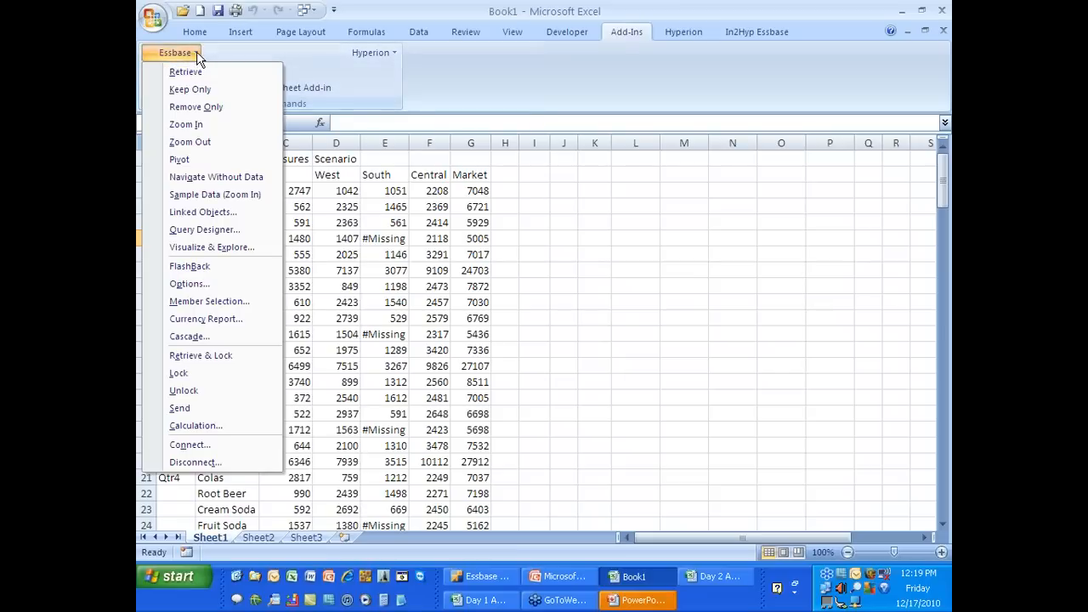
click(538, 235)
click(169, 194)
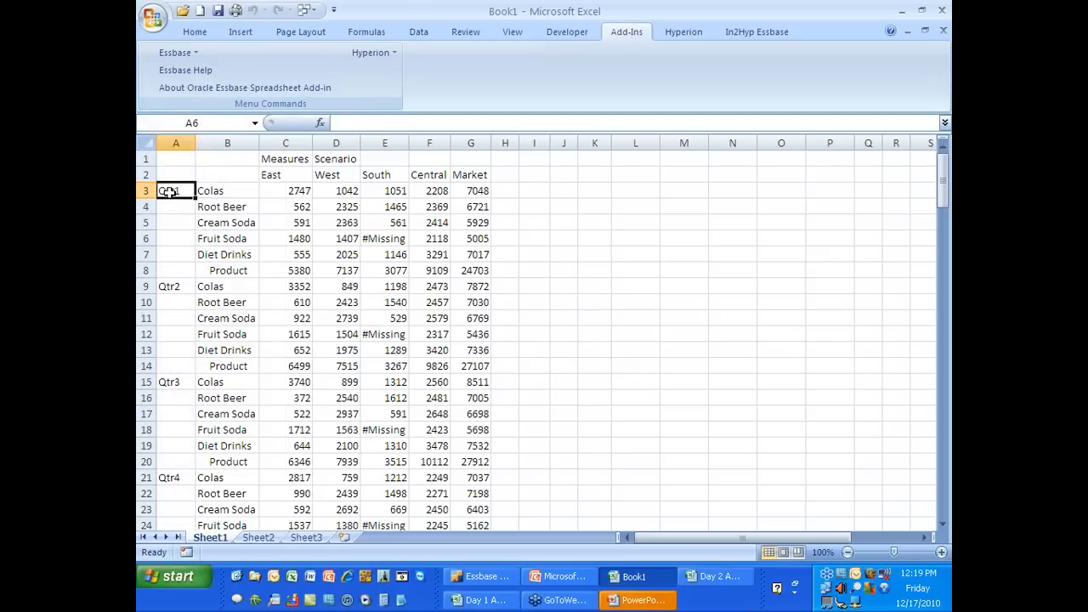
click(236, 202)
click(183, 191)
drag(208, 194, 235, 266)
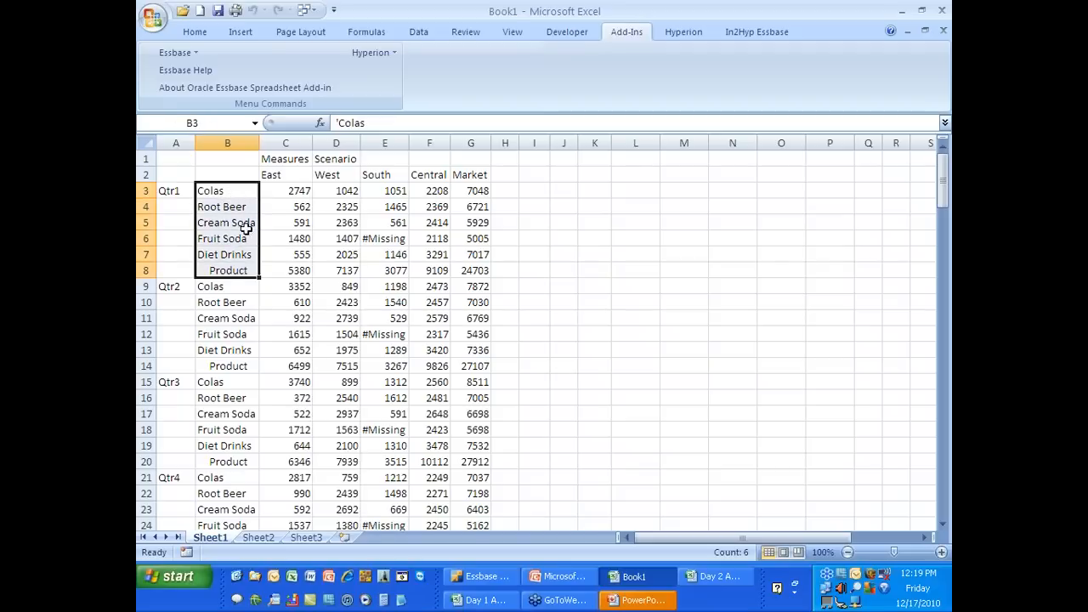
click(175, 192)
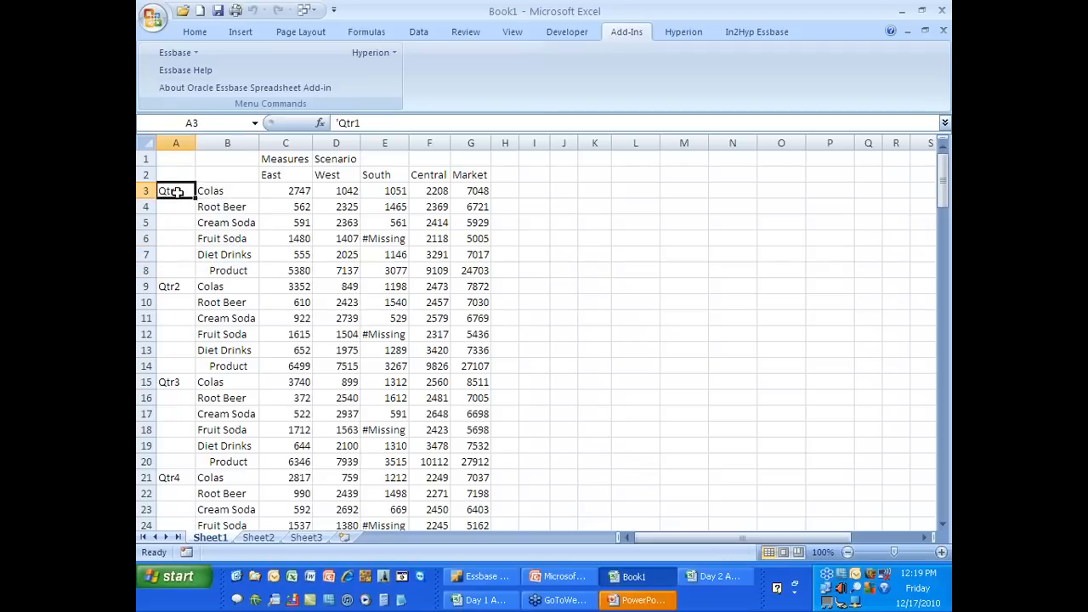
drag(180, 192, 229, 204)
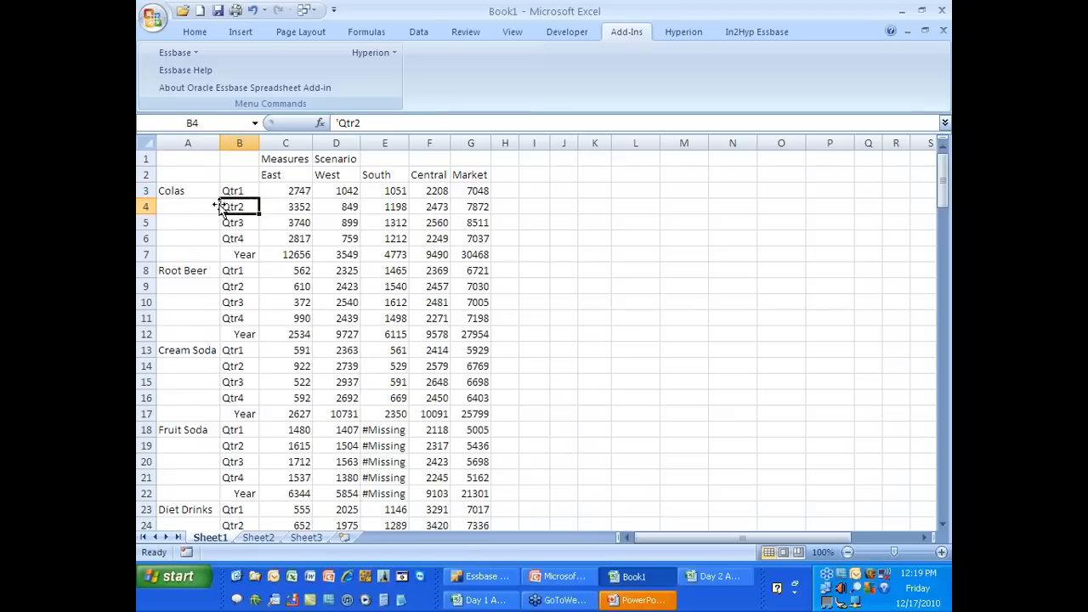
Transpose the row dimensions again using the Colas cell, so the products are nested under each quarter
click(171, 193)
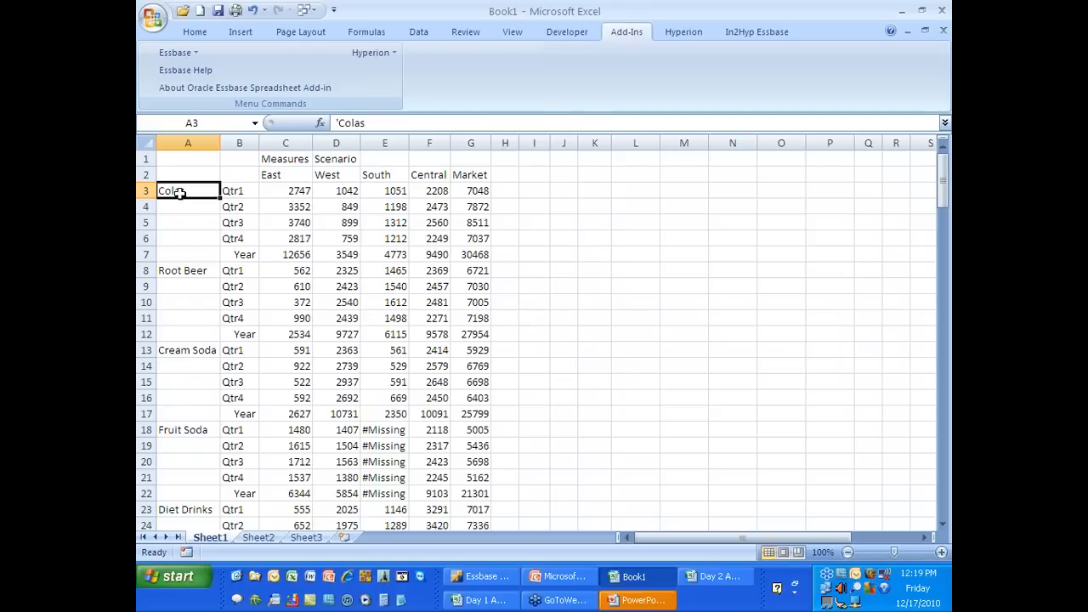
mouse_move(197, 194)
mouse_down()
mouse_move(231, 195)
mouse_move(212, 200)
mouse_up()
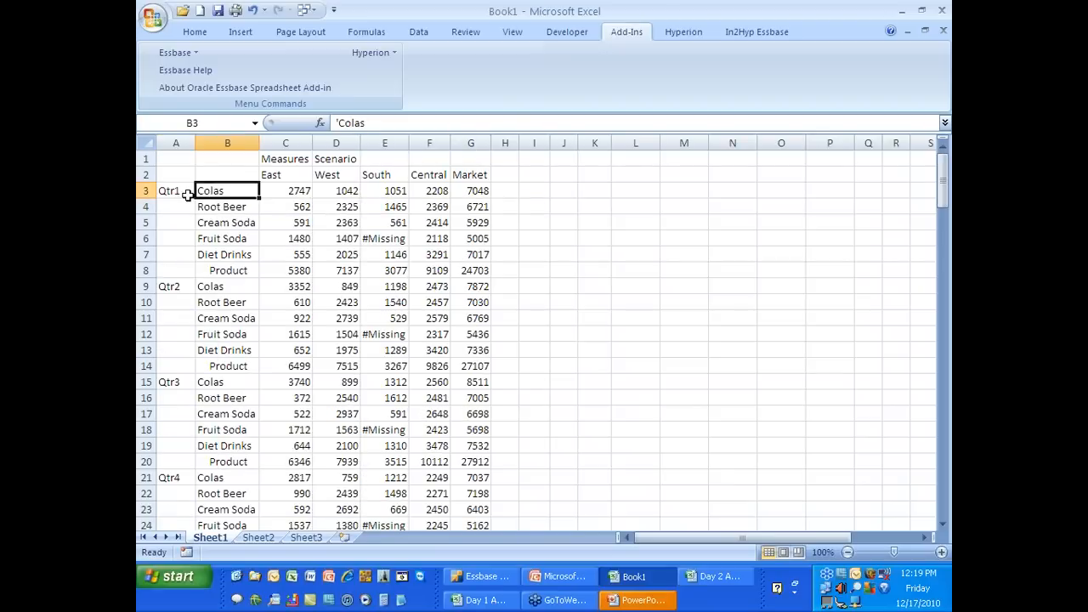
Pivot the products from the rows to the columns, and reorder the column dimensions so the regions sit above the products
drag(227, 191, 293, 178)
click(279, 174)
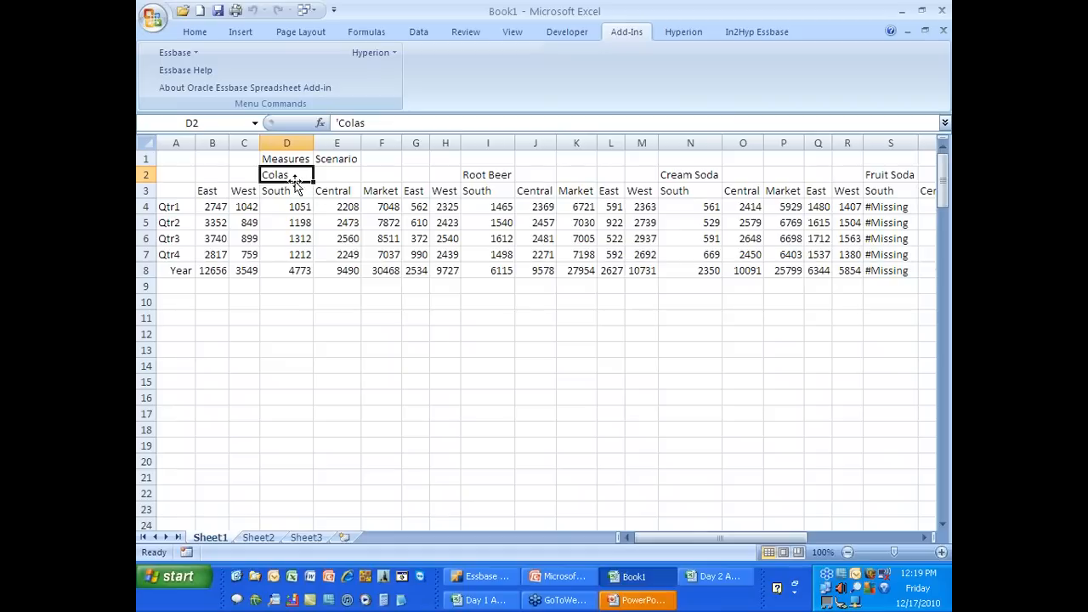
drag(286, 191, 289, 175)
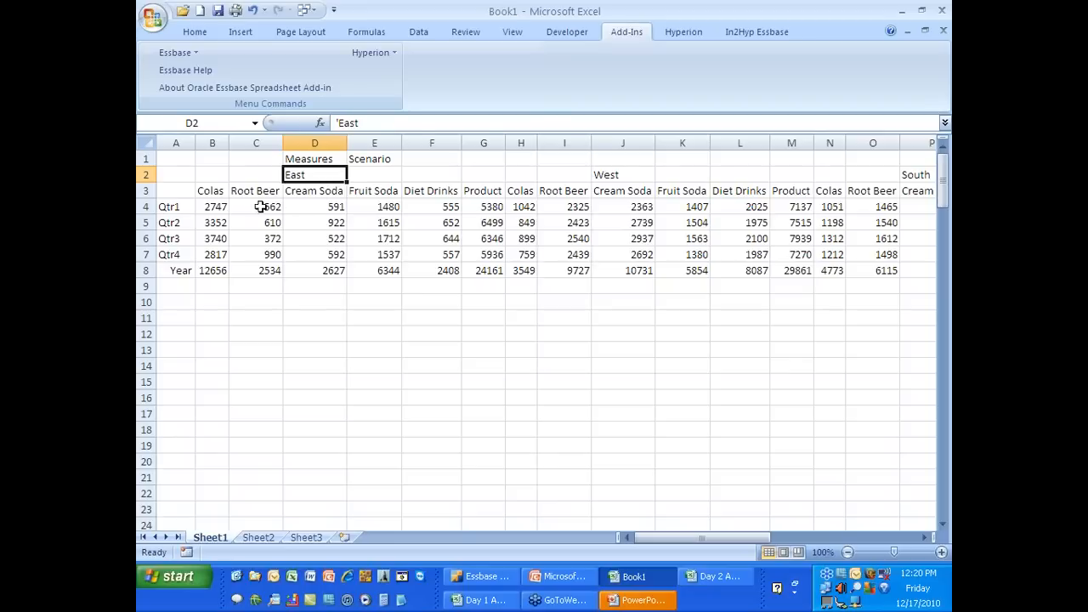
Pivot the products from the columns back to the rows, using the Root Beer heading
drag(256, 192, 232, 214)
Zoom out from Qtr1 to Year and zoom back in to the quarters, two times
click(181, 192)
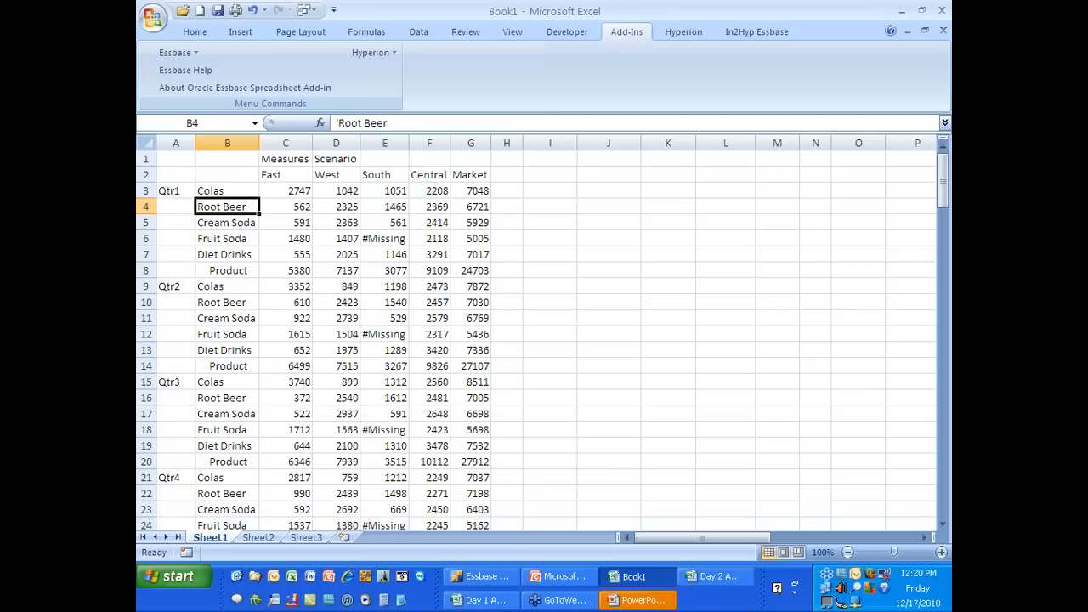
double_click(170, 192)
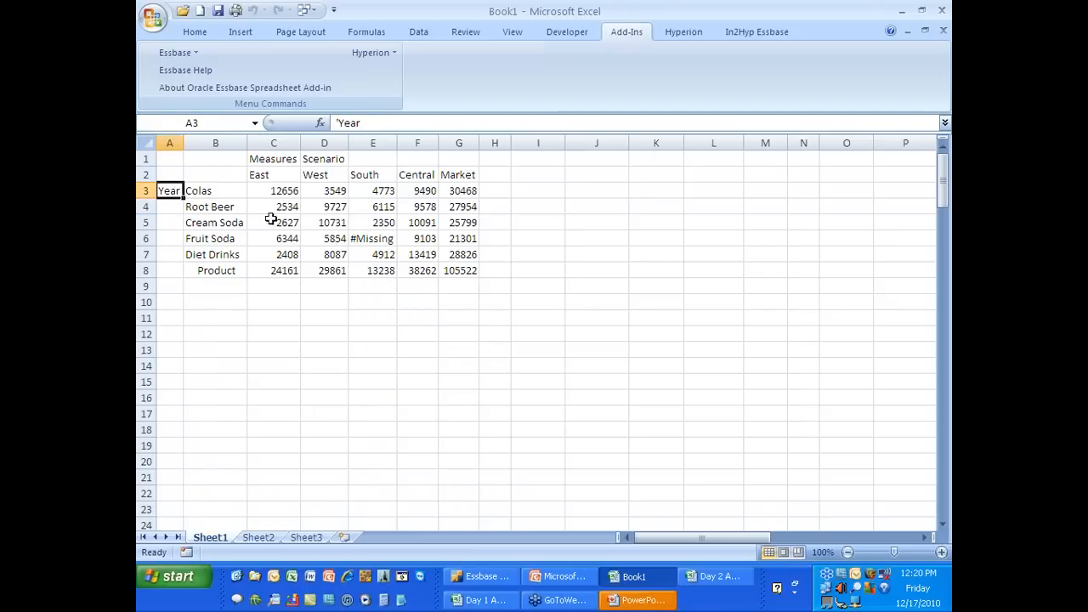
double_click(170, 190)
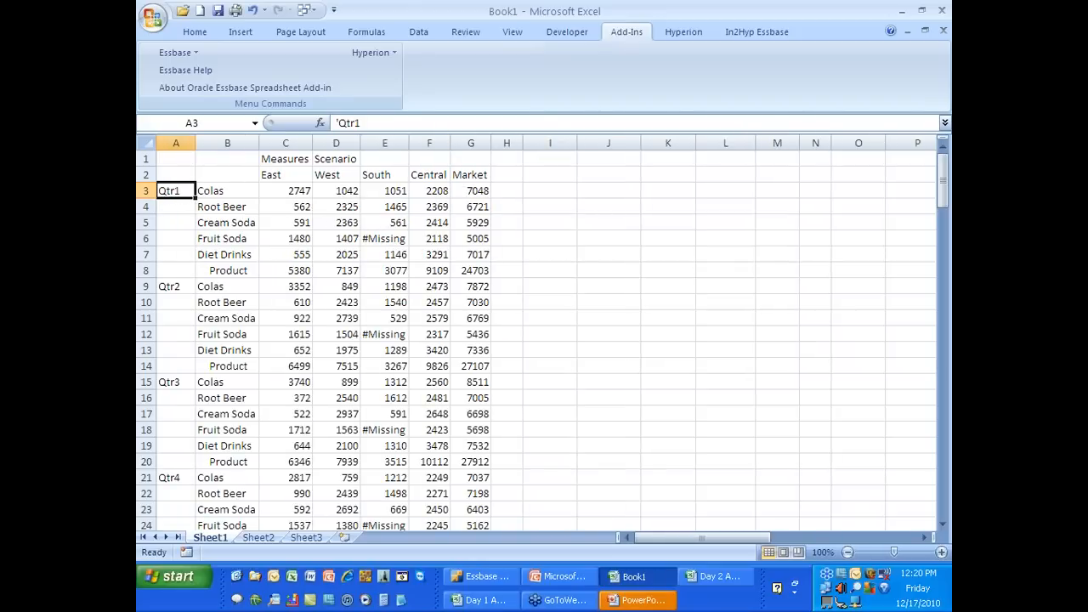
click(327, 254)
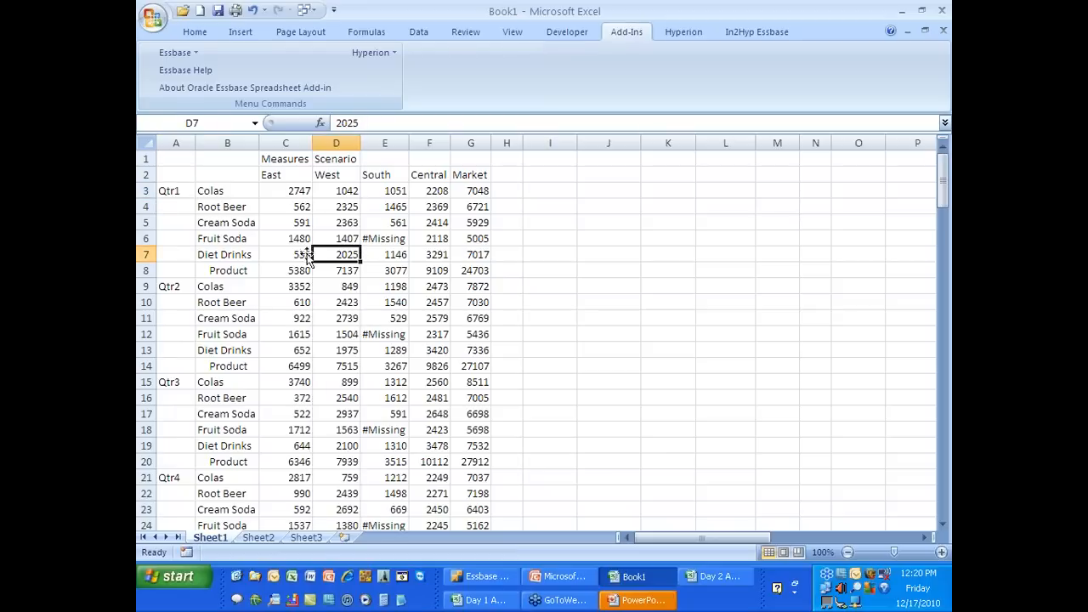
click(187, 192)
right_click(188, 193)
right_click(187, 193)
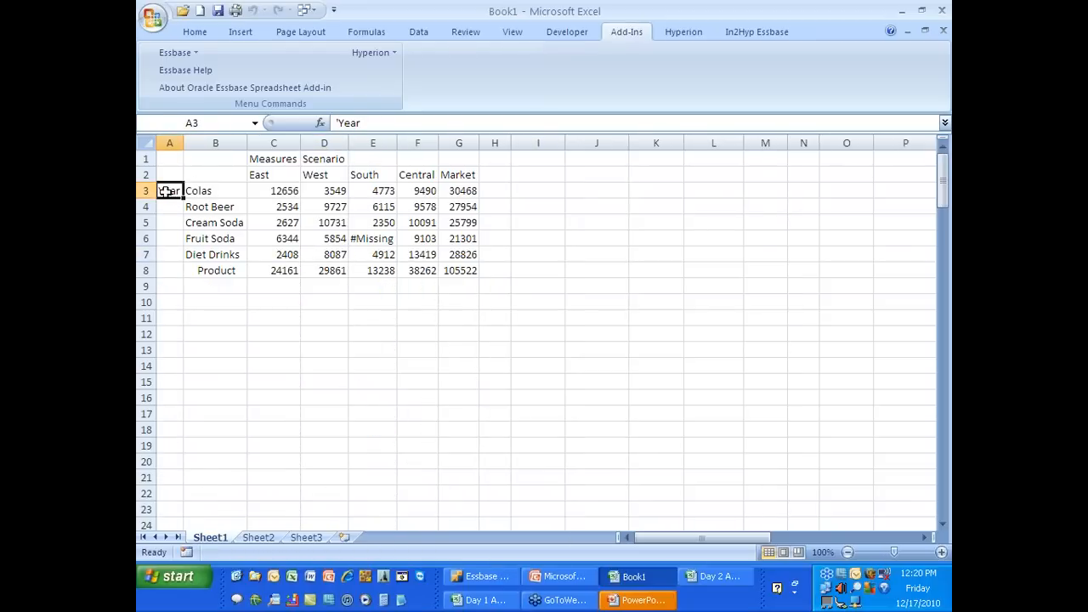
double_click(173, 192)
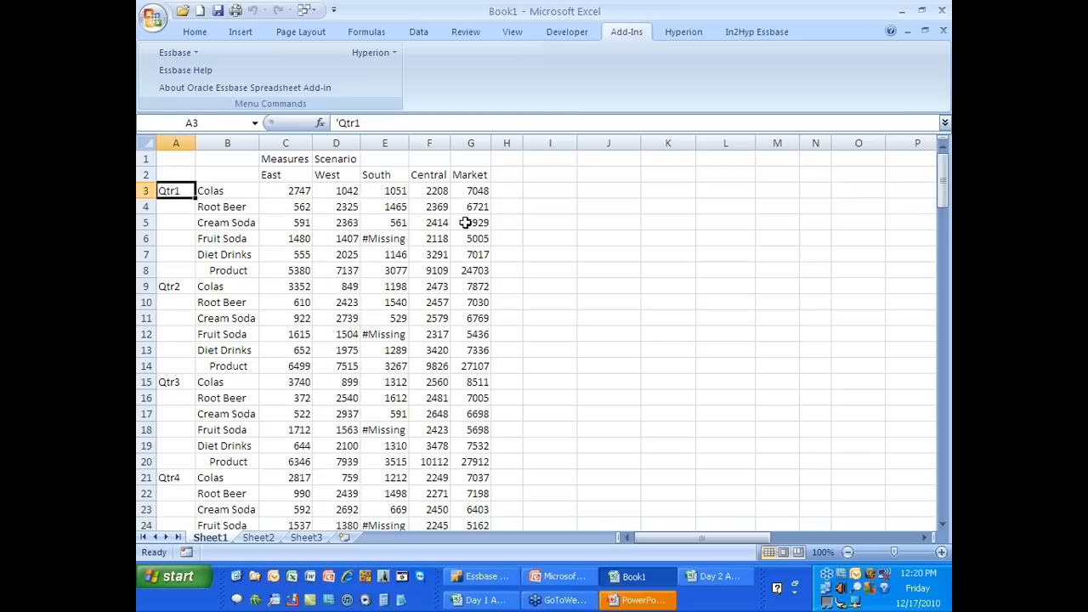
Switch to the PowerPoint slide show and advance to the "Different Analysis of the Same Data" slide about Pivot
click(538, 249)
click(585, 579)
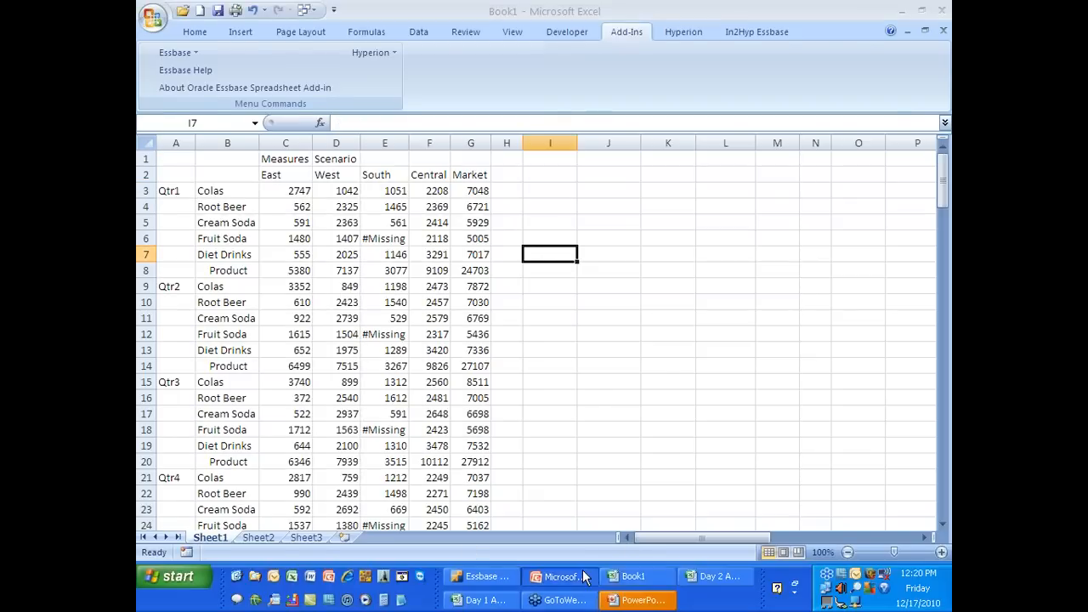
key(alt+Tab)
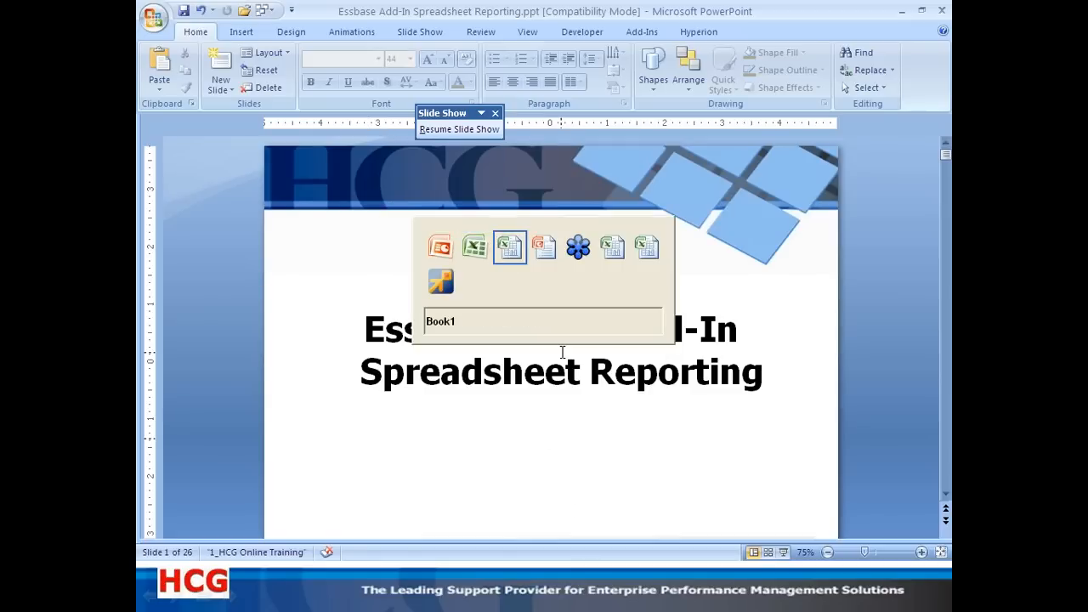
key(alt+Tab)
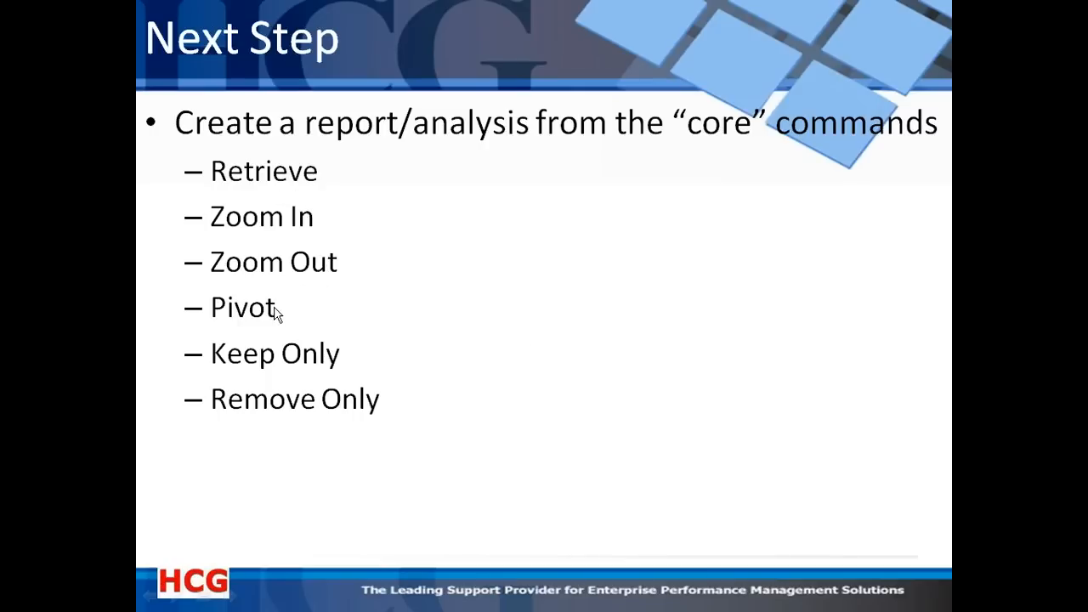
click(436, 230)
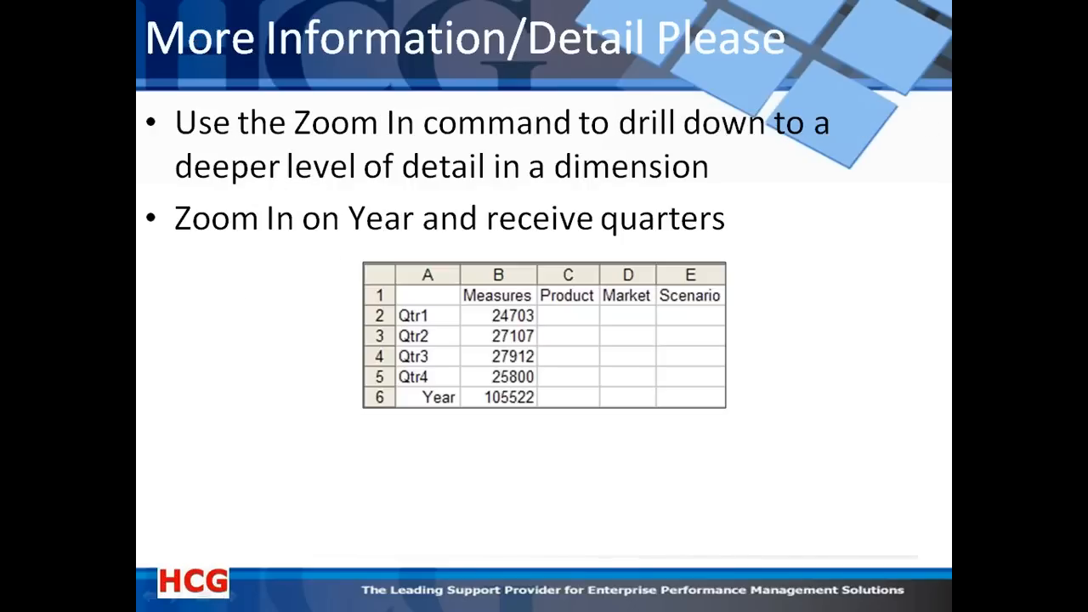
key(Right)
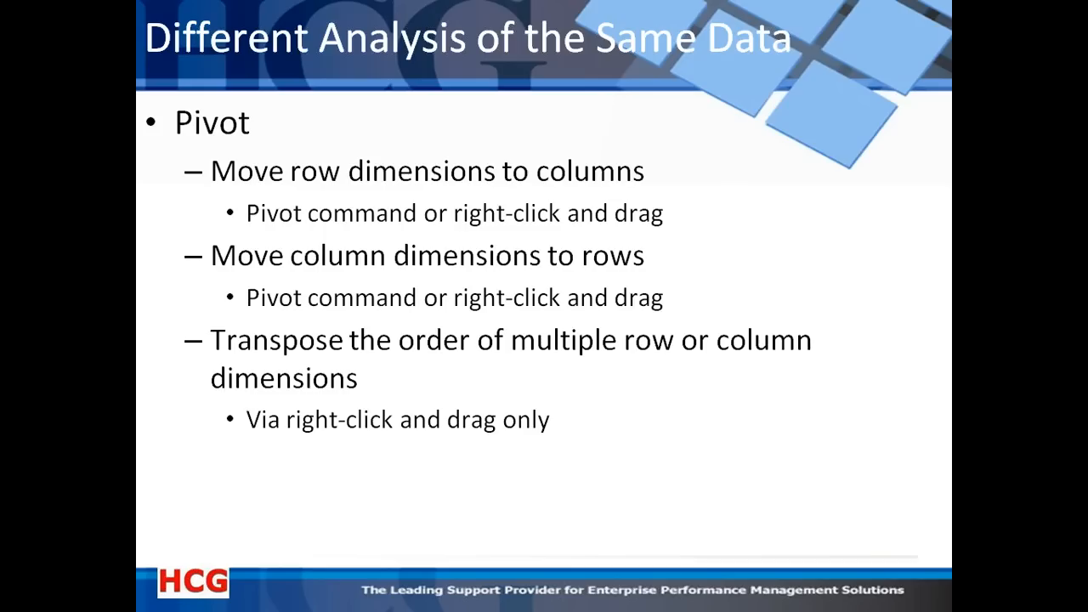